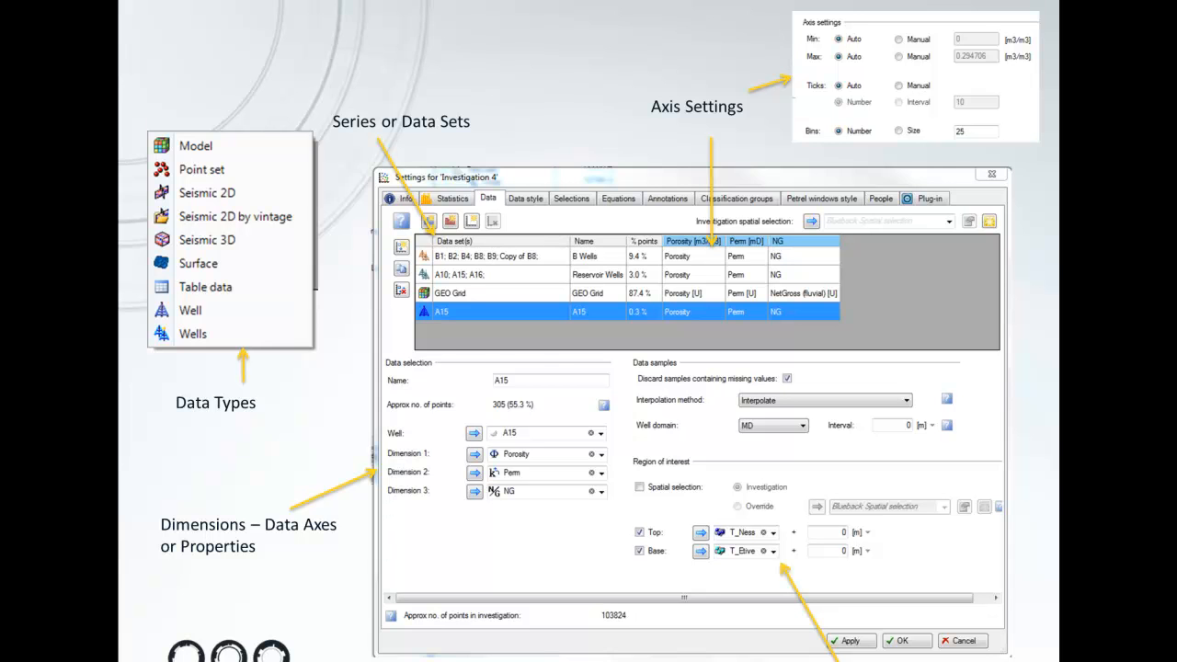
Step: End the slide show and minimize PowerPoint to switch to Petrel
key(Right)
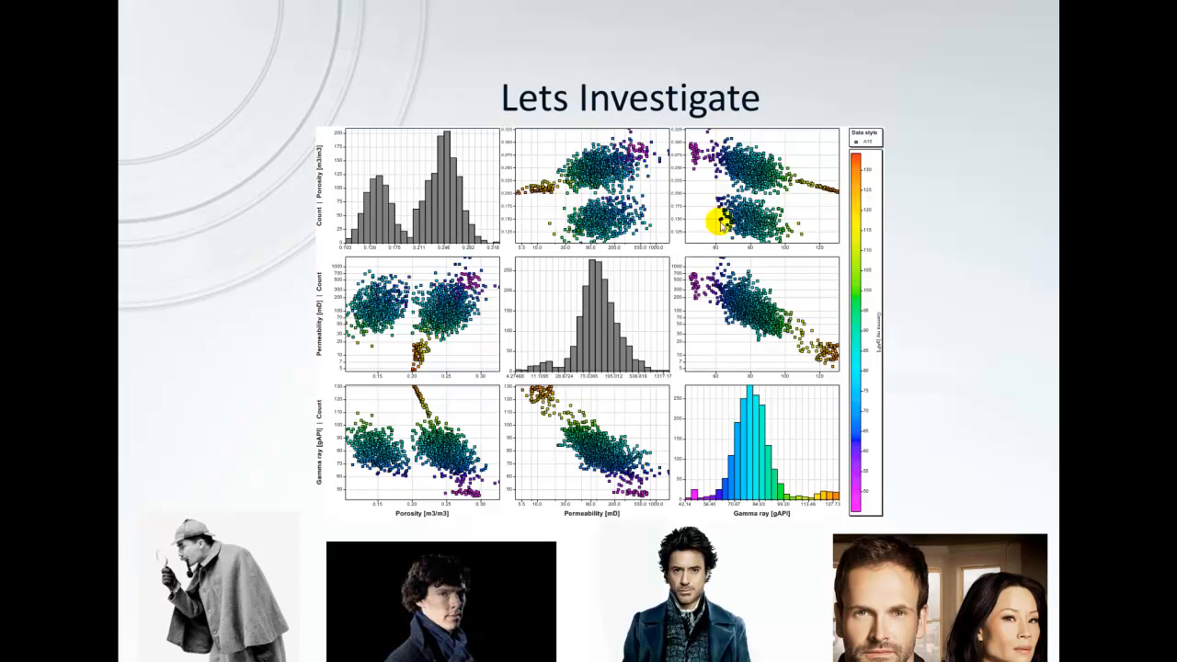
key(Escape)
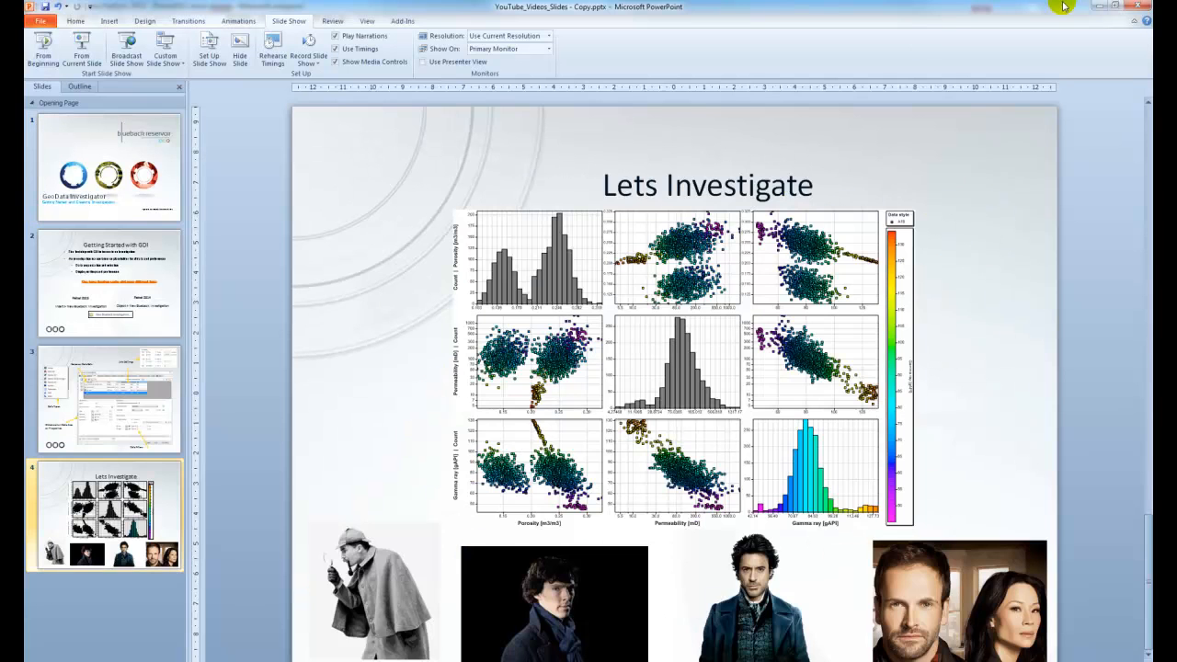
click(1096, 5)
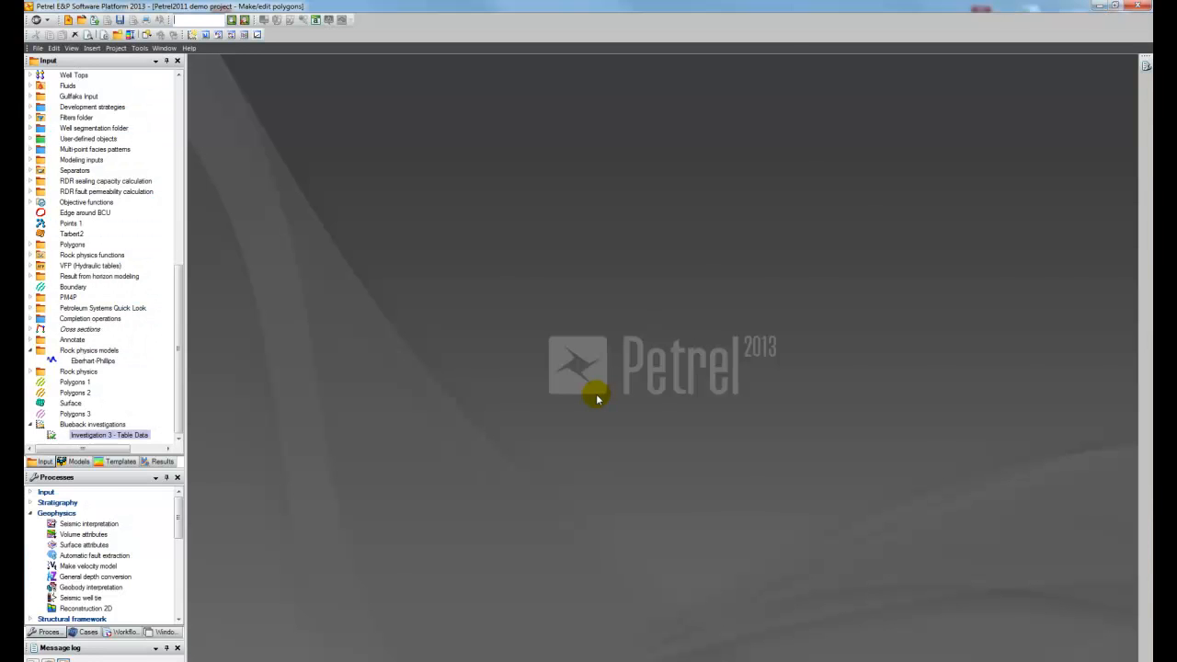
Step: Insert a new Blueback investigation and place its settings window clear of the input tree
click(91, 48)
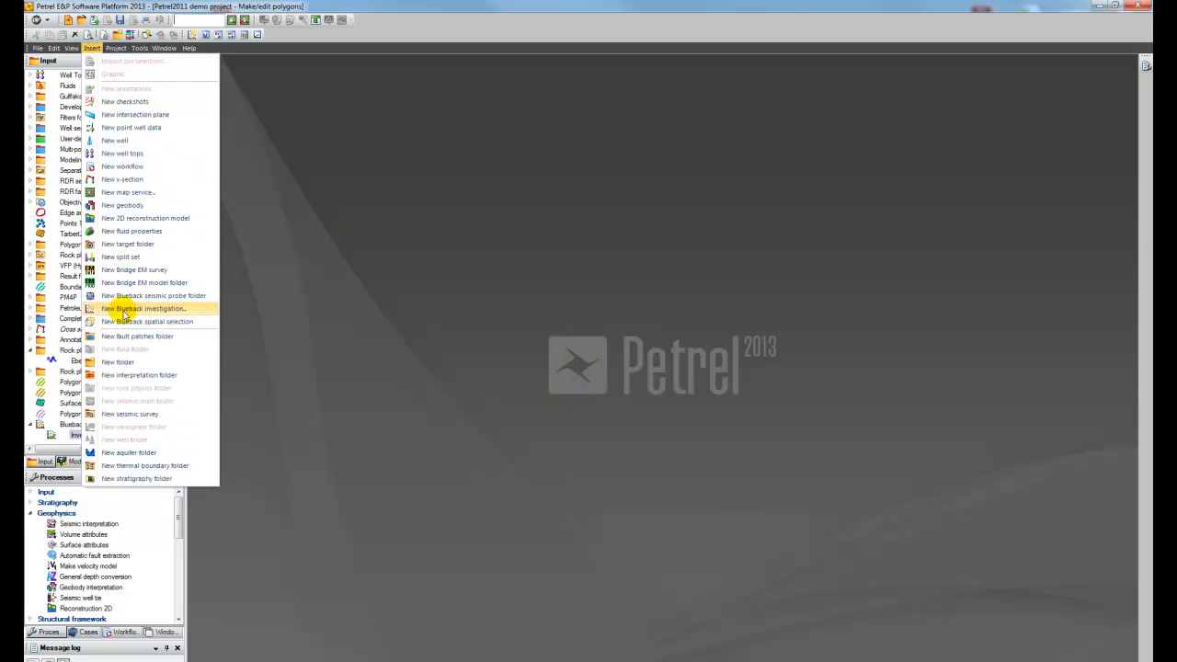
click(165, 310)
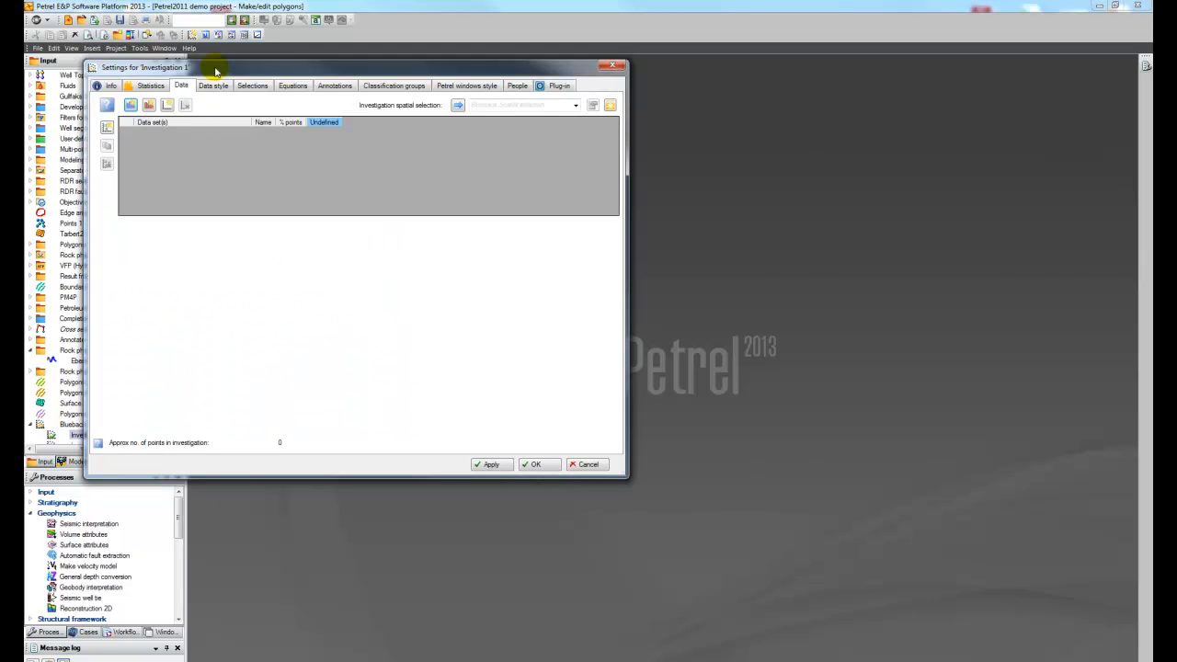
drag(216, 71, 499, 163)
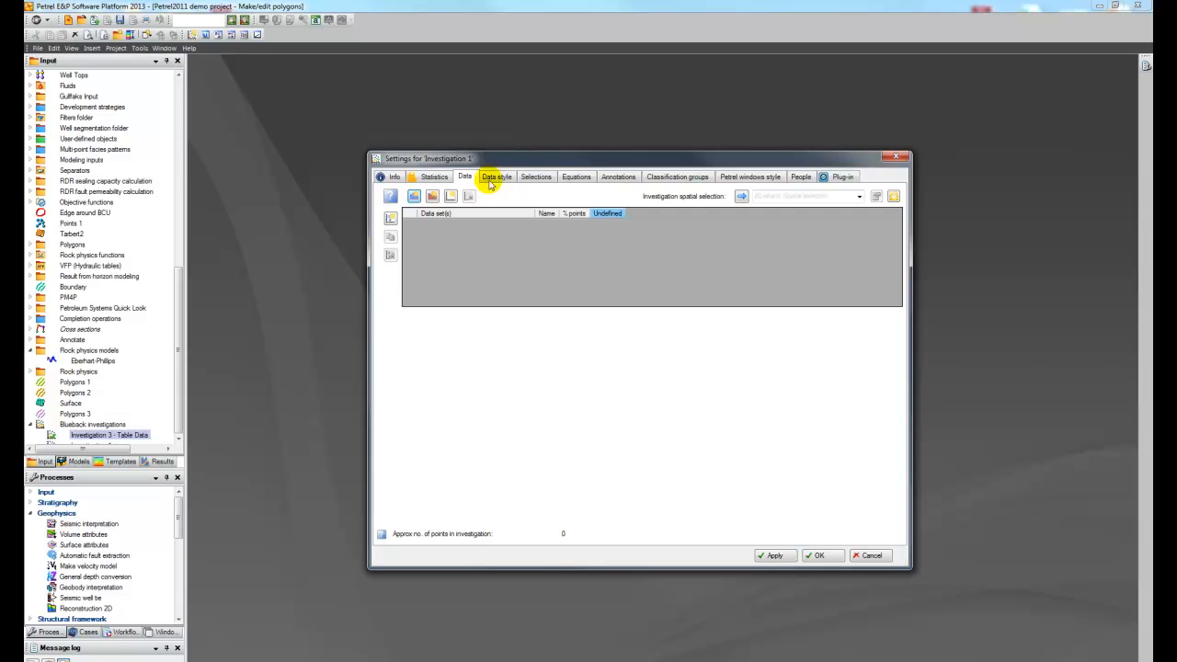
Step: Add a Wells dataset containing wells A15 and A16 and name it A Wells
click(390, 218)
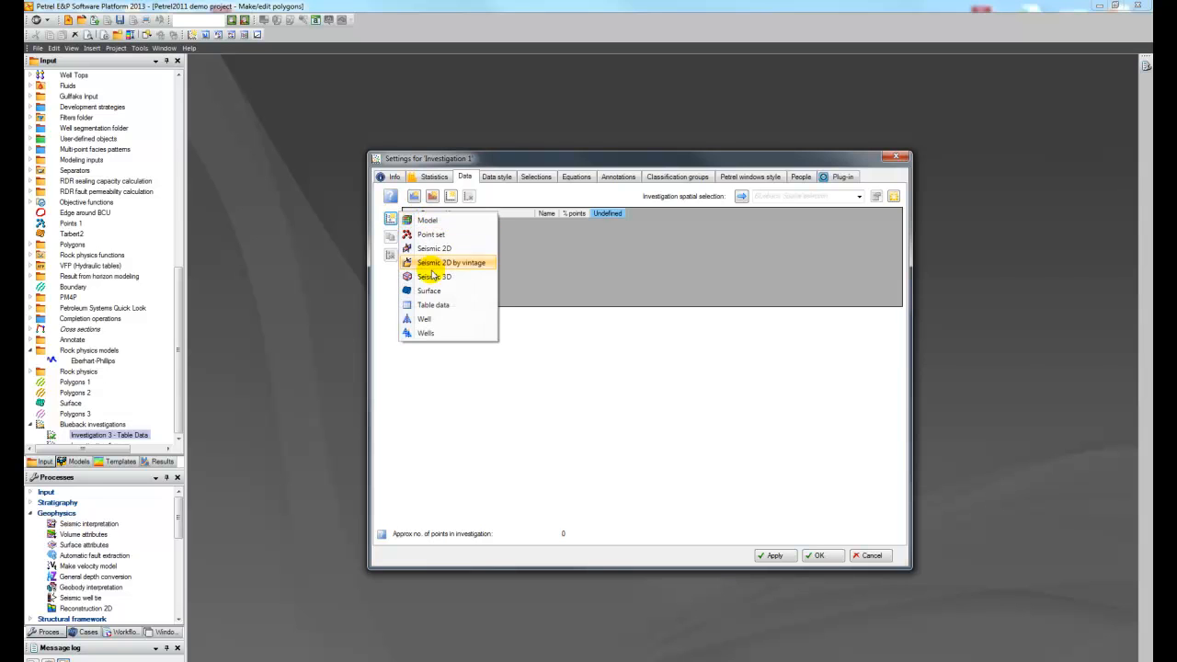
click(444, 333)
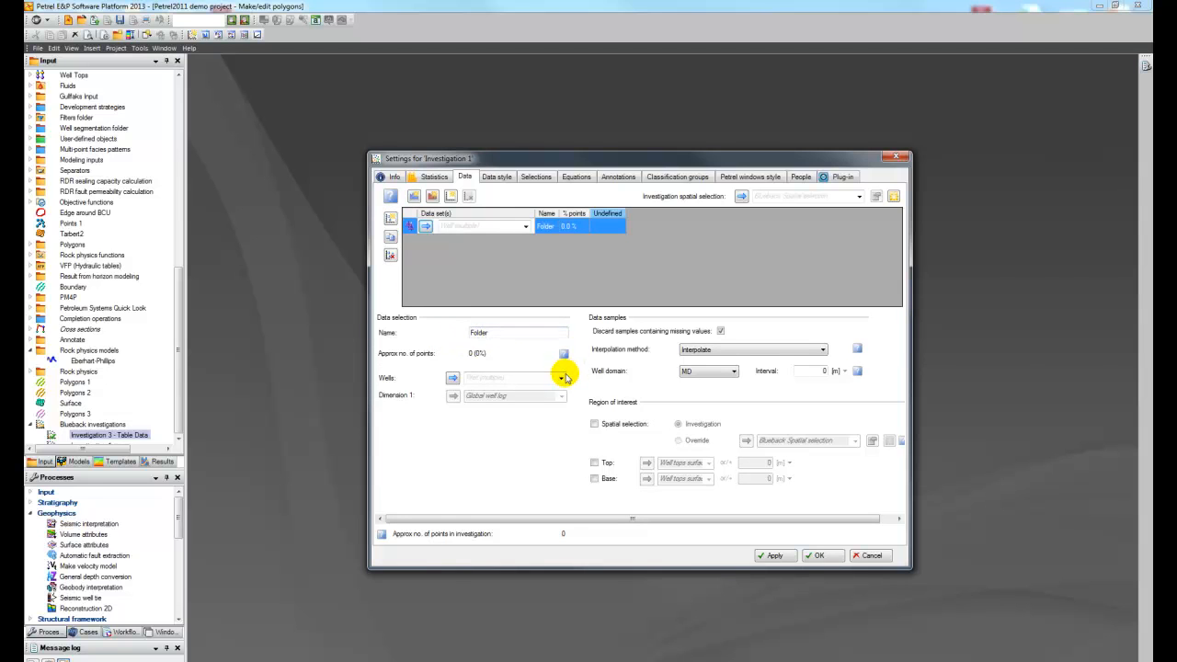
click(561, 377)
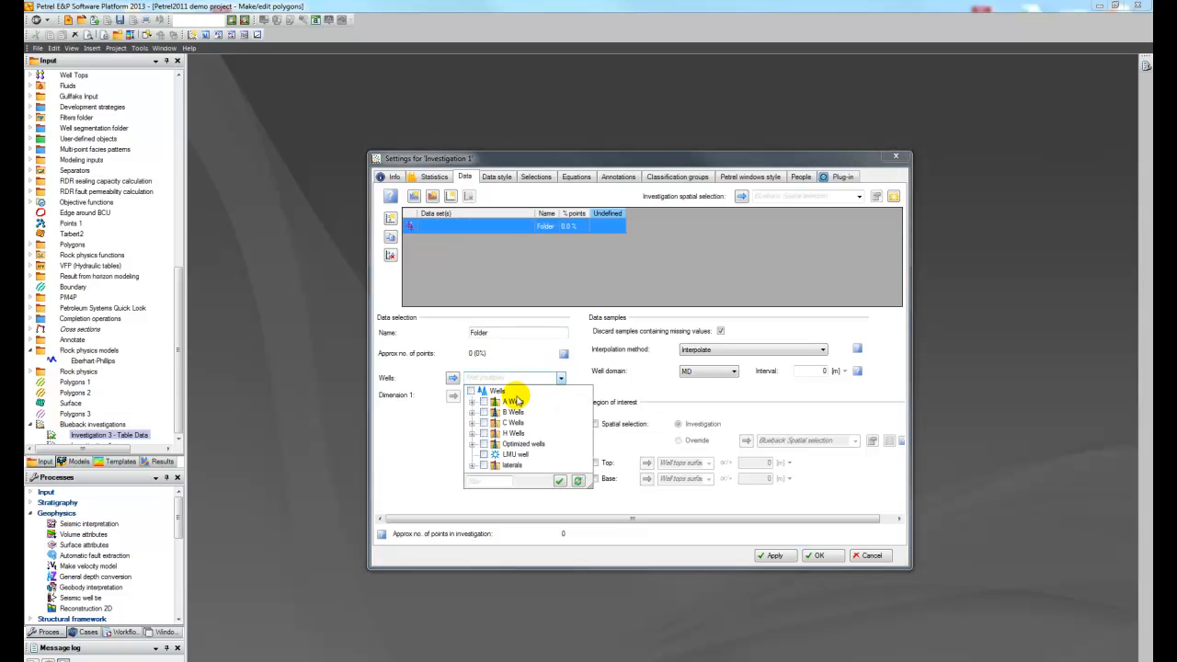
click(472, 402)
click(496, 421)
click(497, 433)
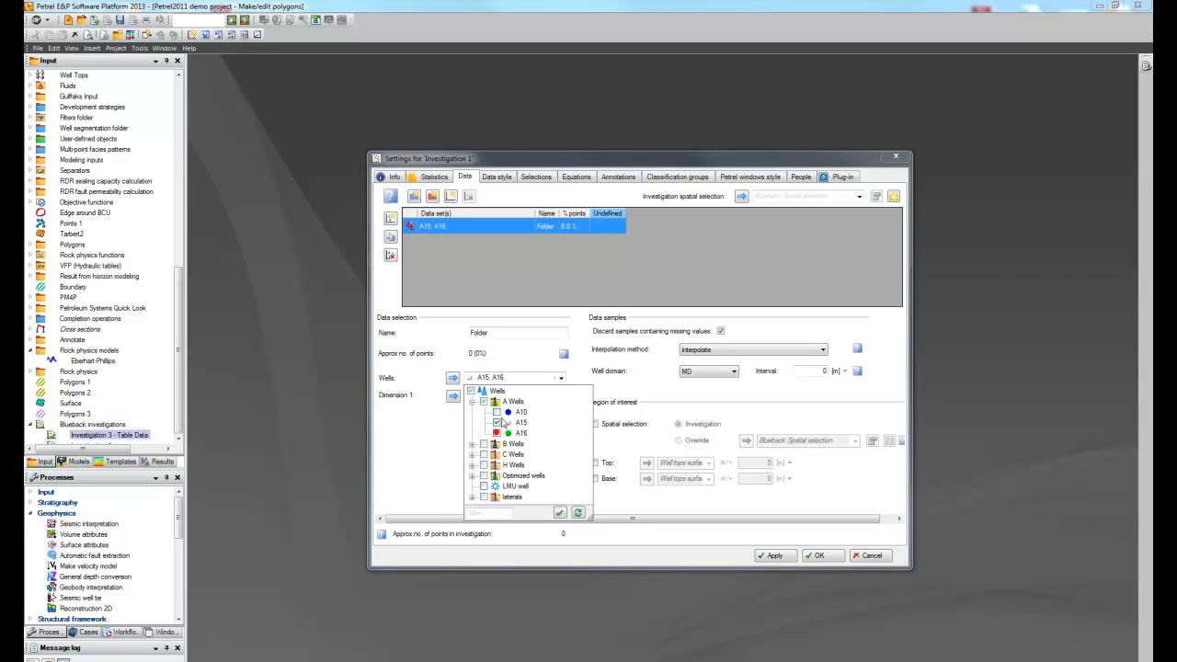
click(533, 347)
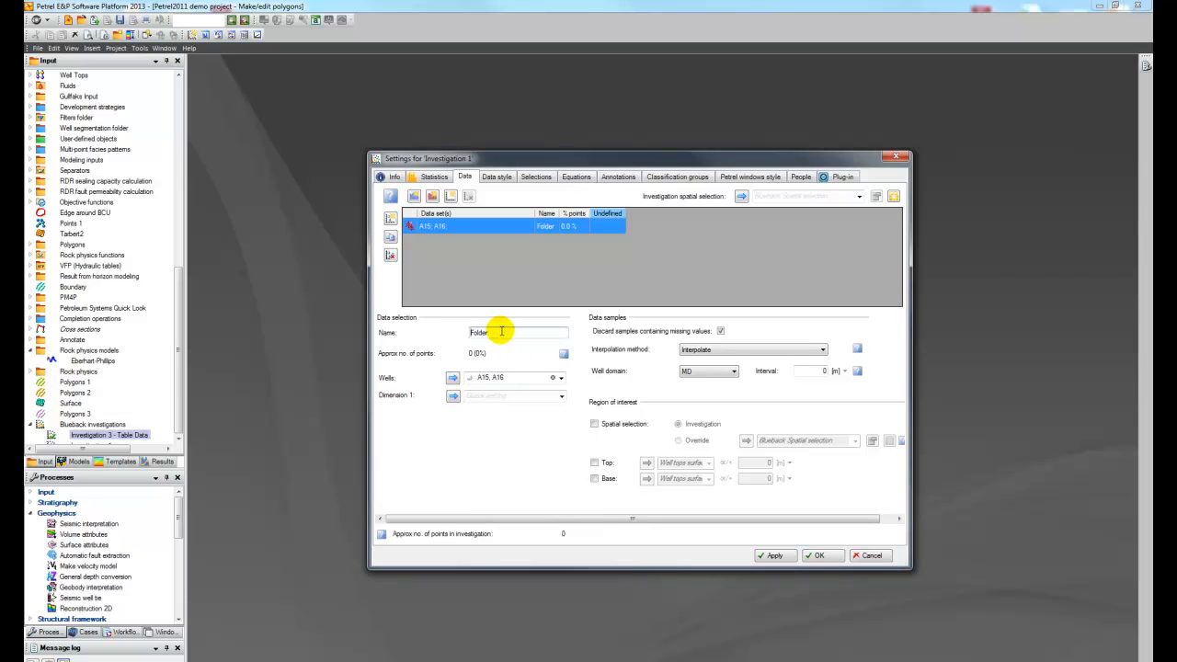
double_click(501, 331)
text(A Wells)
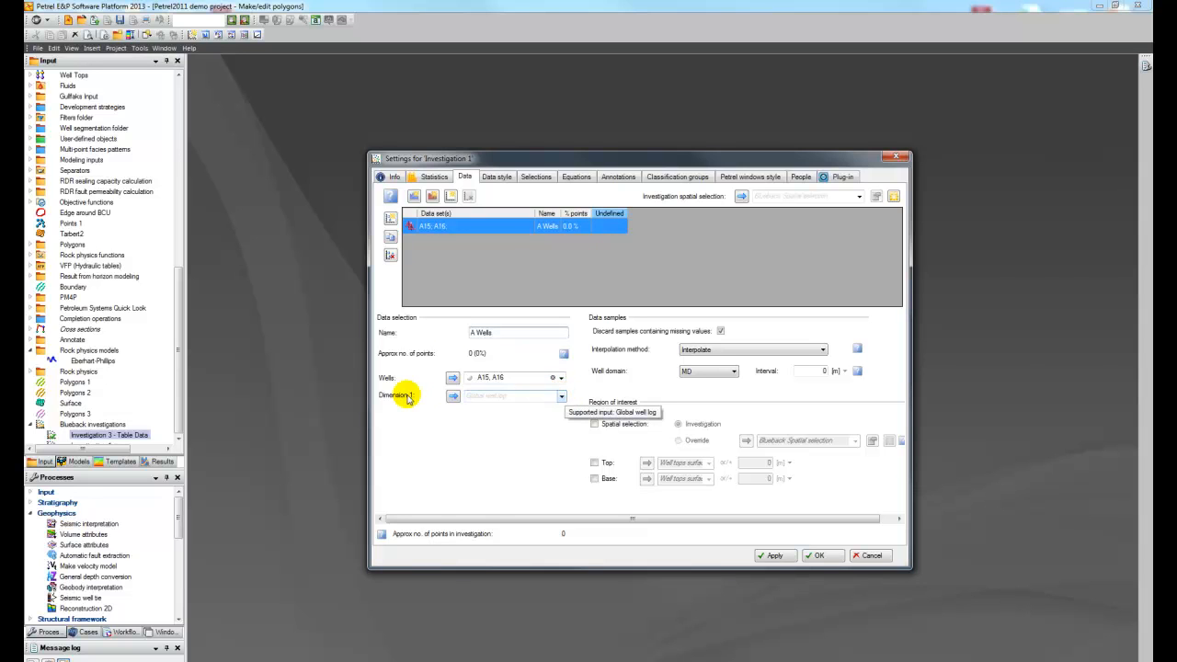
Step: Set the A Wells dataset's first dimension to Porosity and add a second dimension set to Perm
click(560, 396)
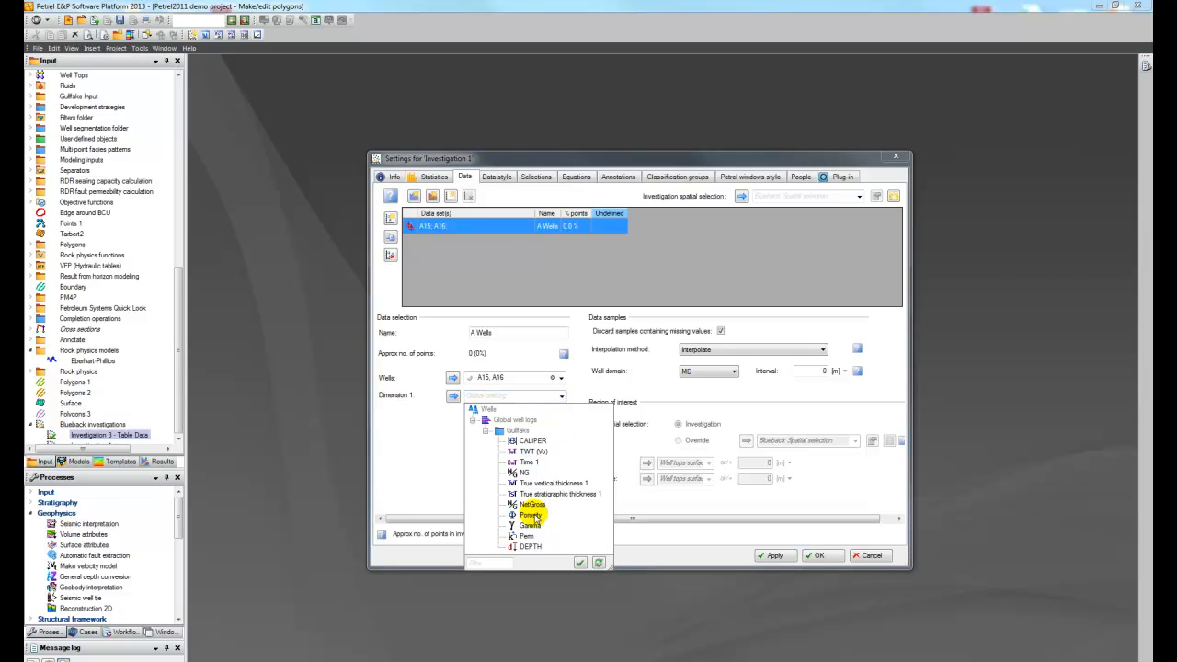
click(533, 516)
click(414, 194)
click(561, 414)
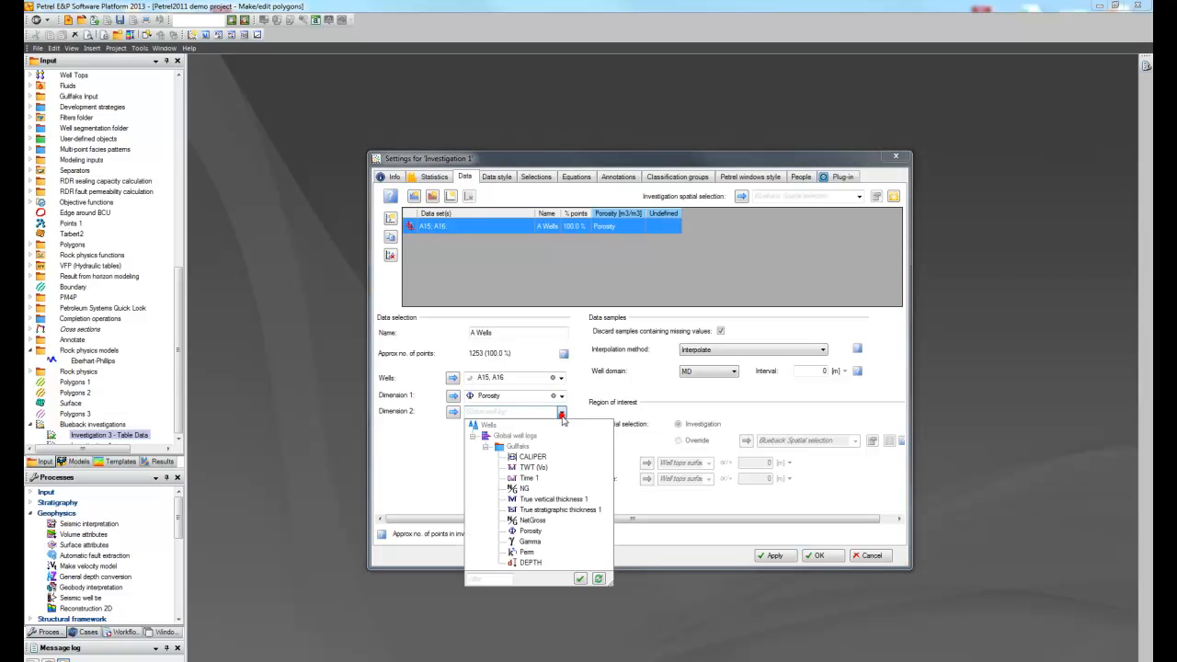
click(526, 548)
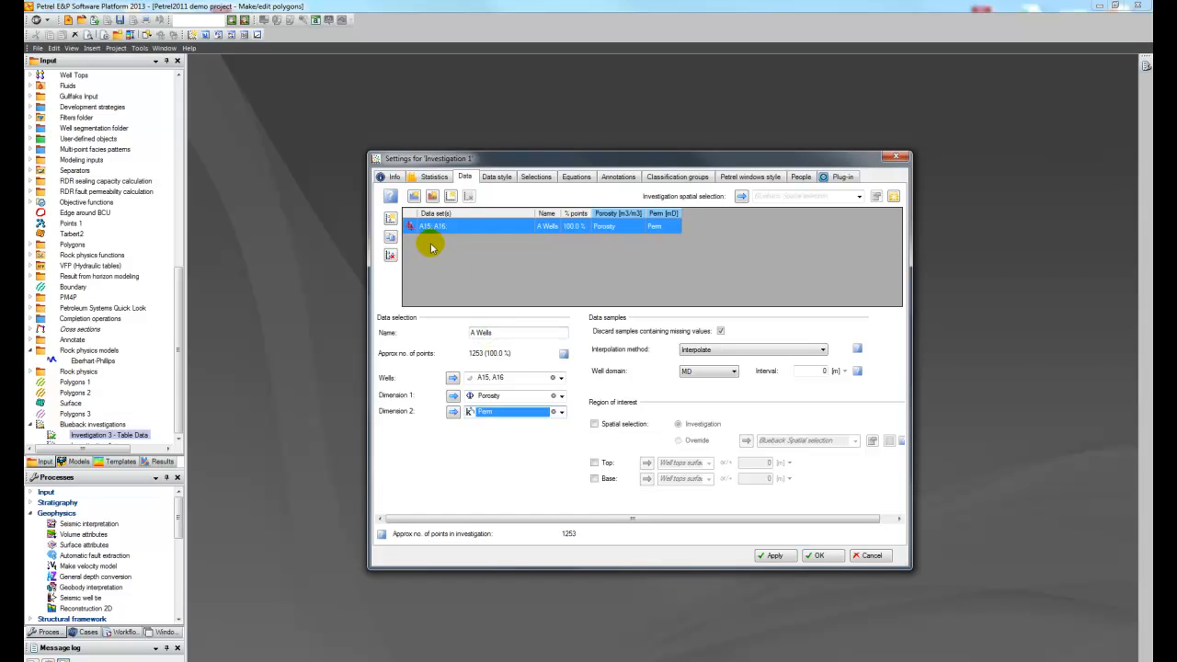
Step: Duplicate the A Wells dataset and assign wells B1 and B2 to the copy
click(391, 218)
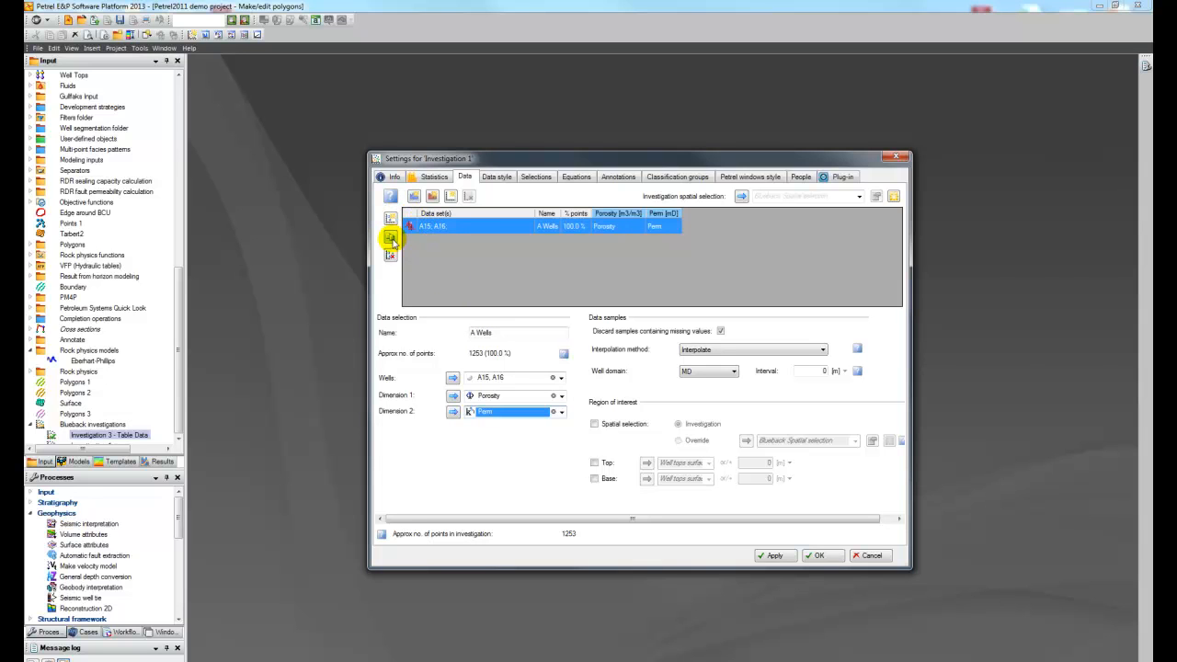
click(390, 237)
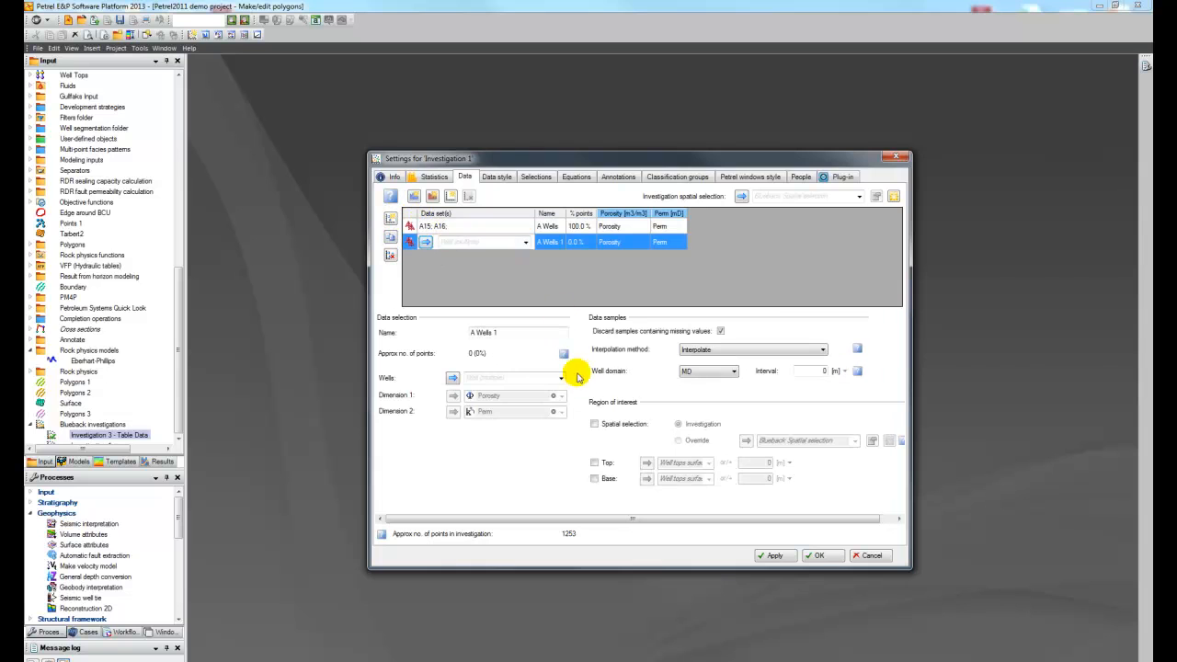
click(561, 380)
click(472, 412)
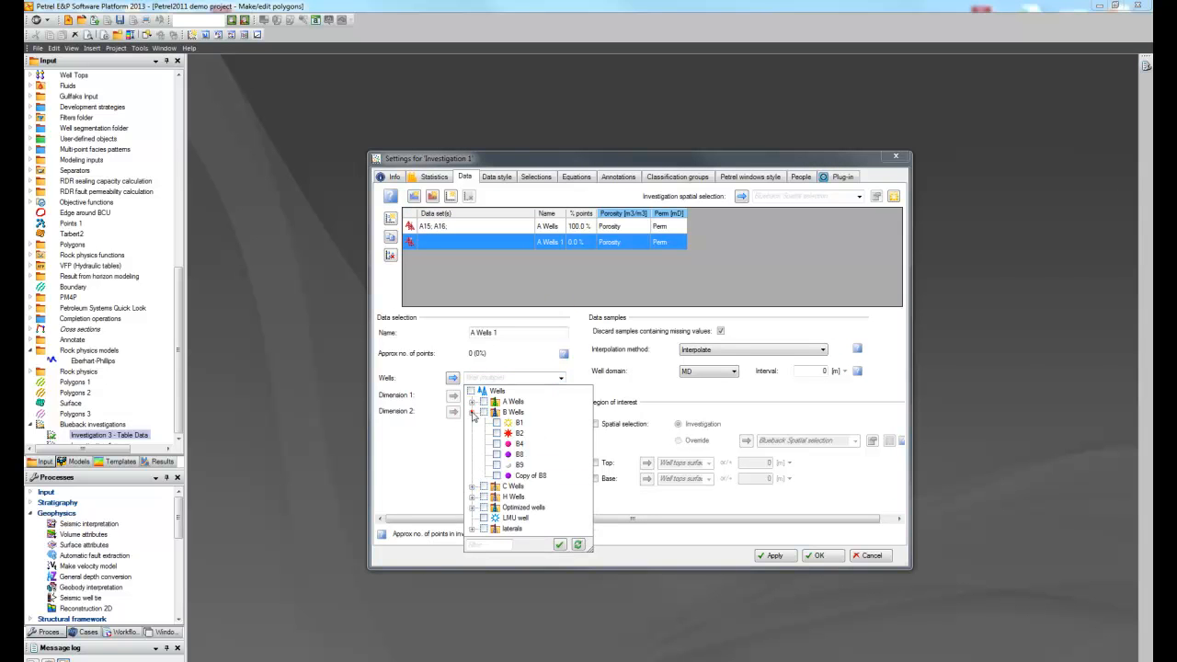
click(496, 423)
click(497, 433)
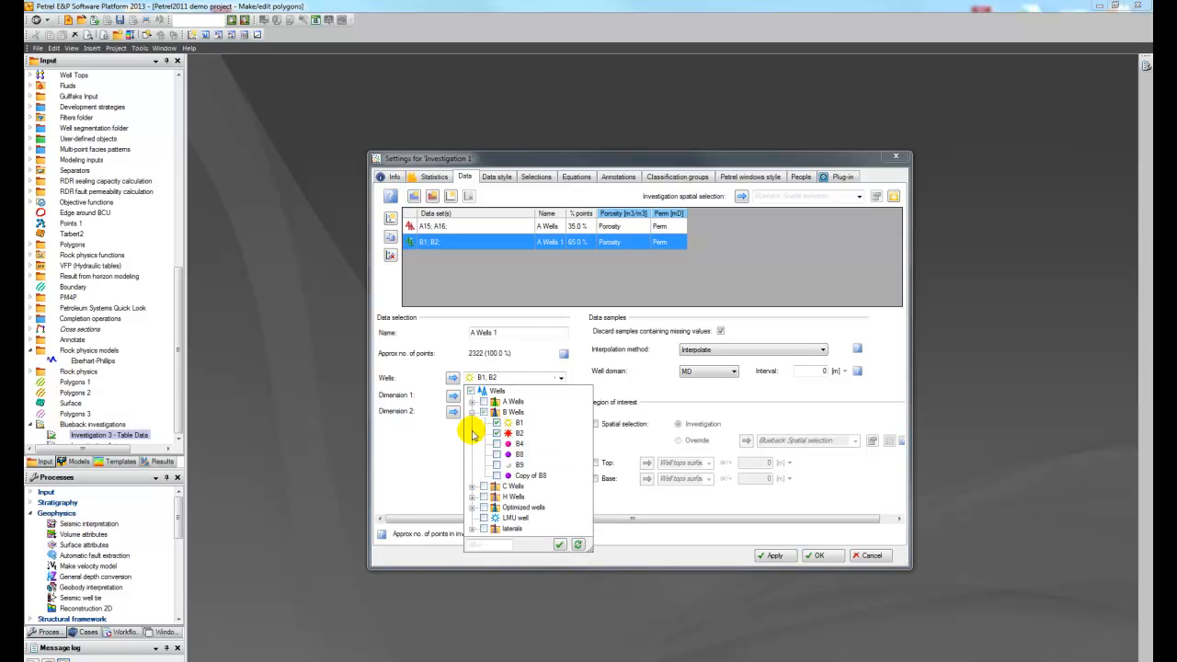
click(439, 447)
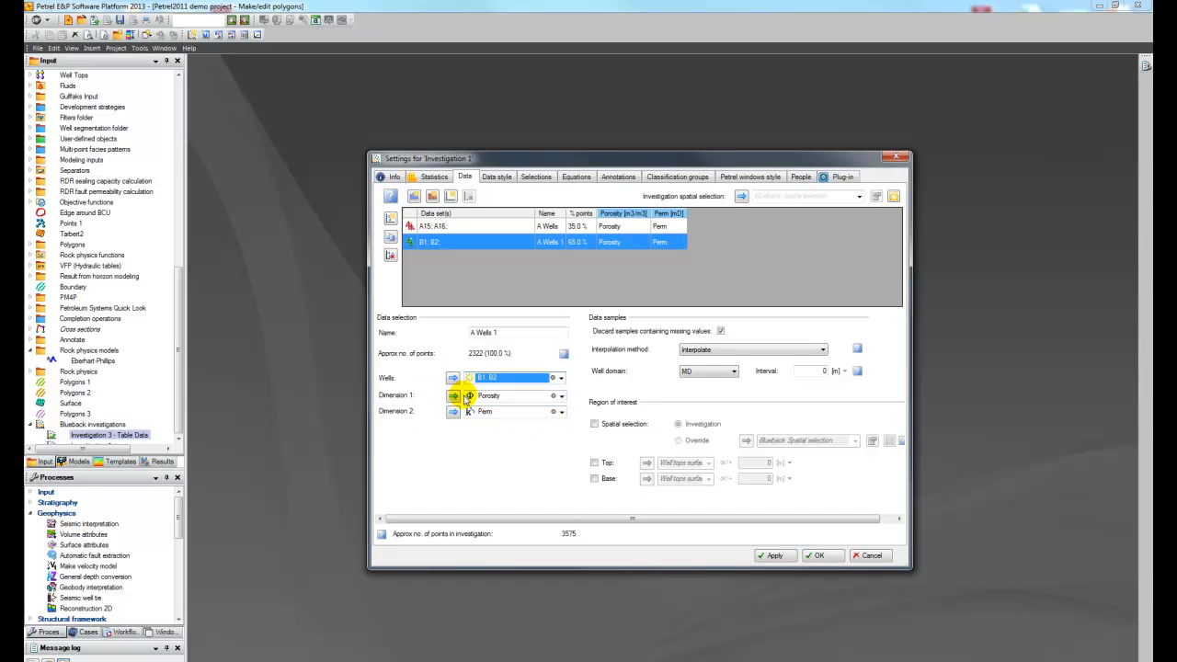
Step: Add a single Well dataset to the investigation using well A10
click(391, 217)
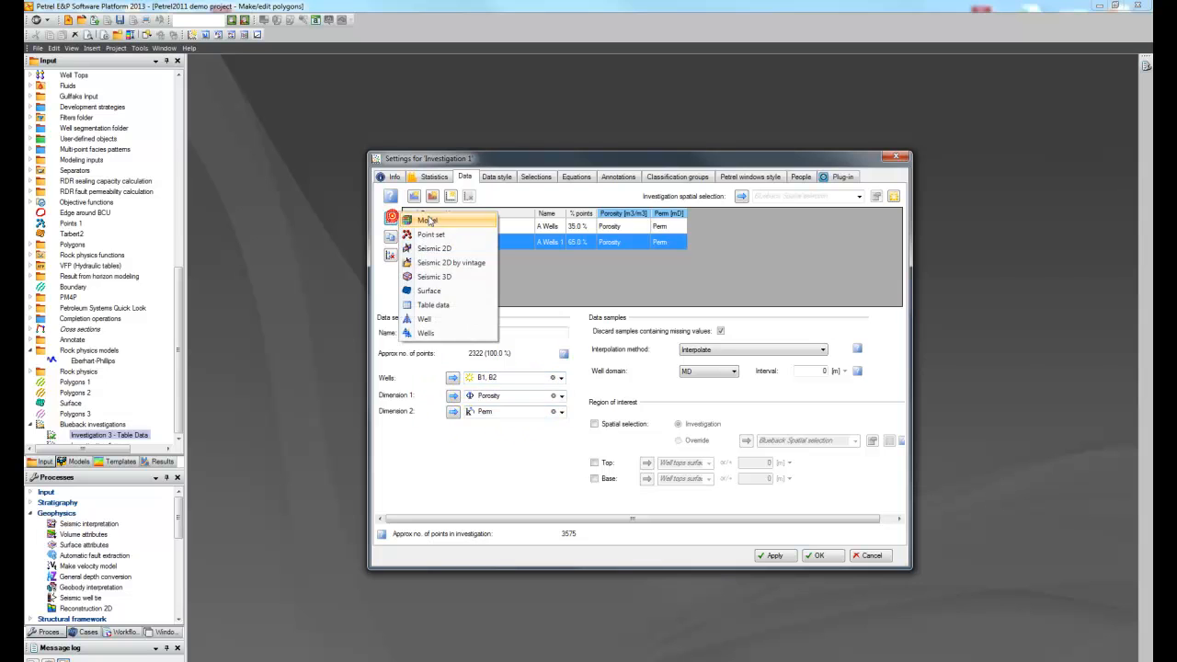
click(448, 319)
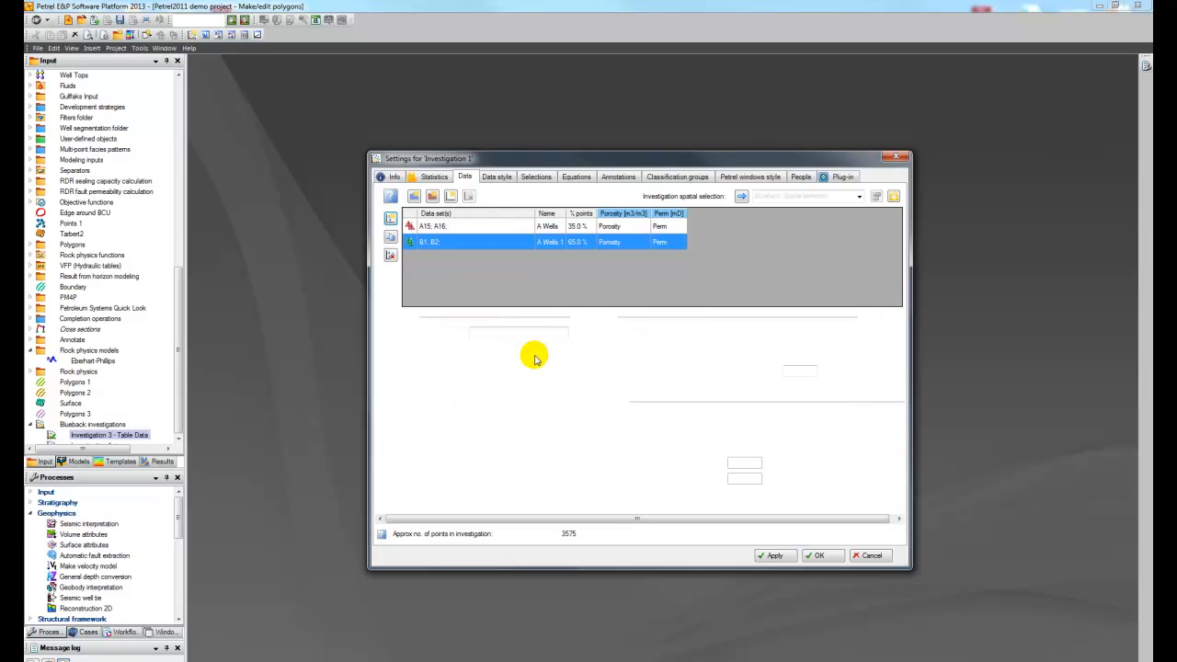
click(561, 378)
click(472, 401)
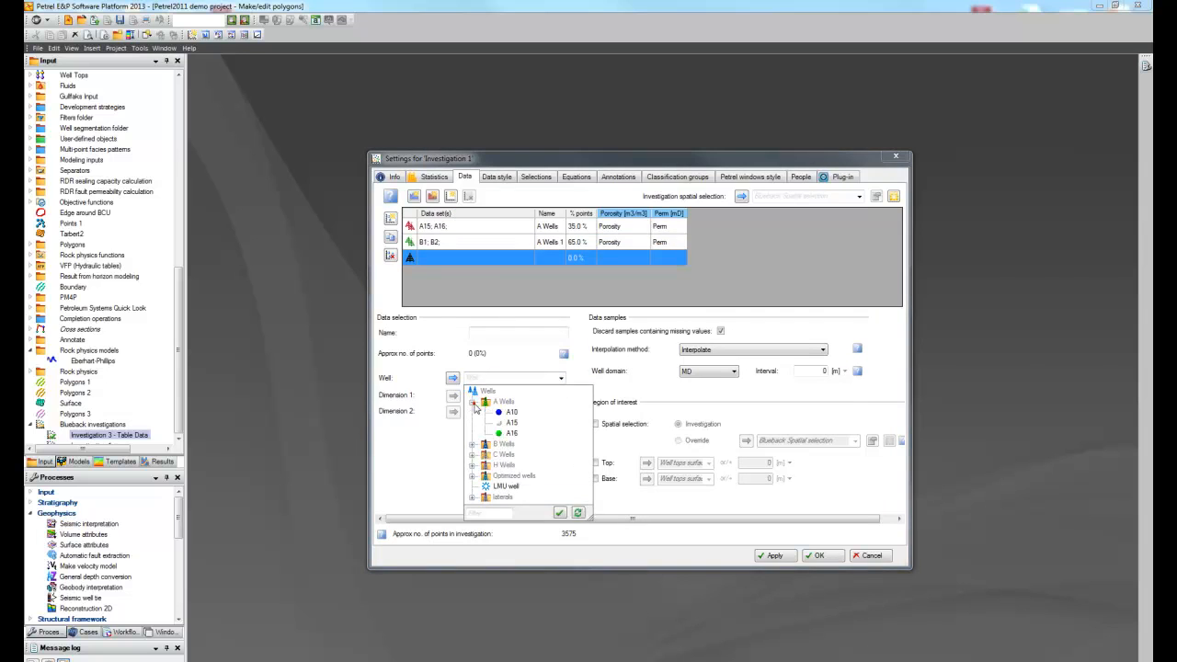
click(511, 412)
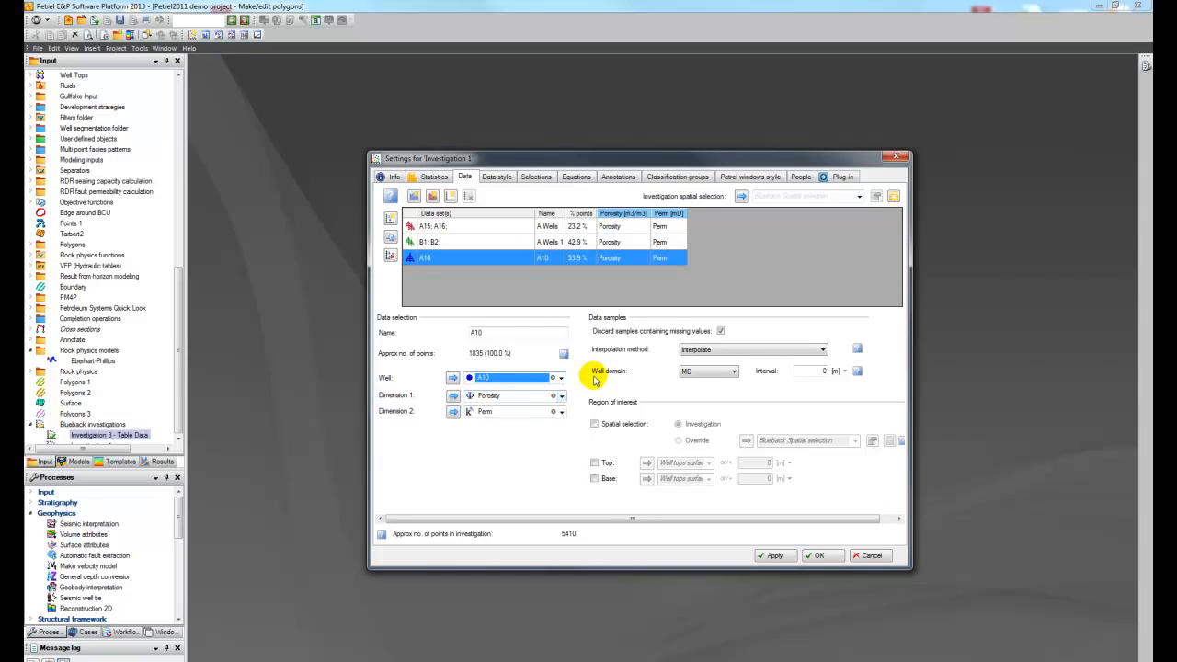
Step: Try restricting the A10 dataset's region of interest with top and base well-top limits
click(594, 463)
click(588, 479)
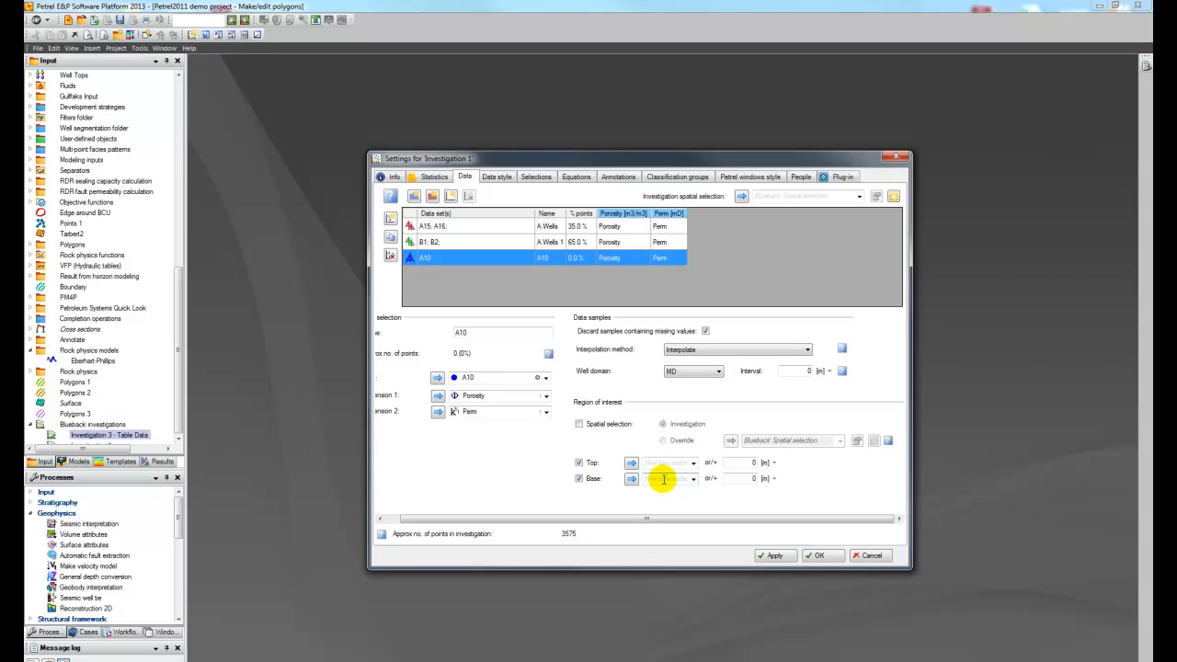
click(694, 463)
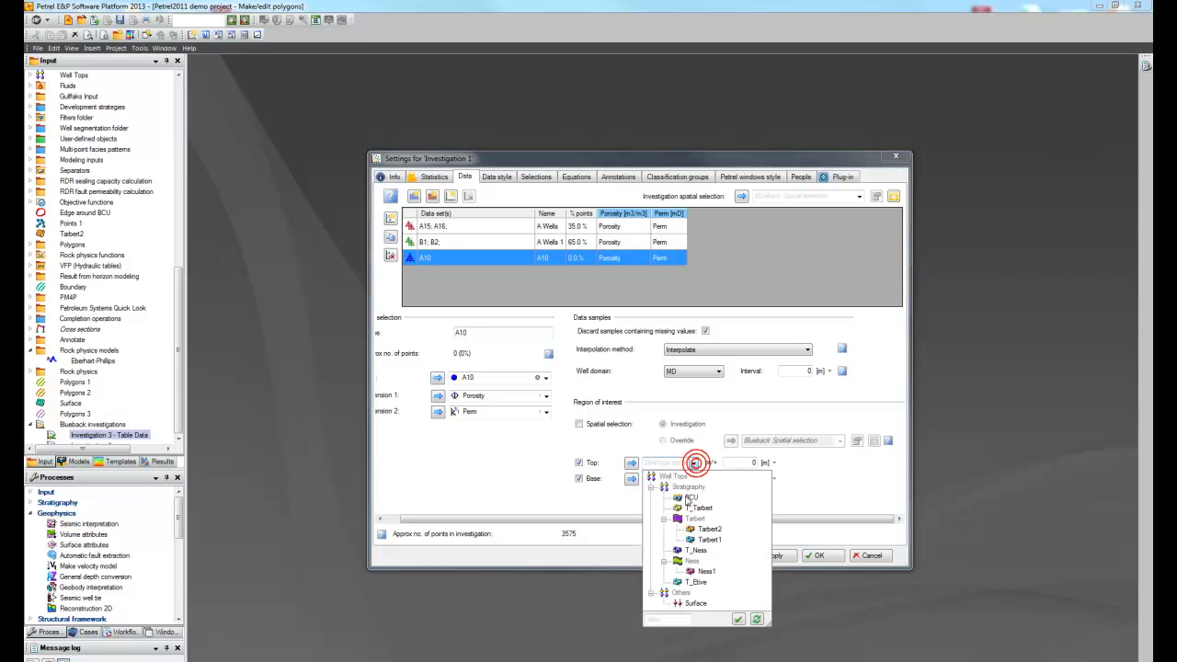
click(579, 465)
click(579, 478)
click(579, 463)
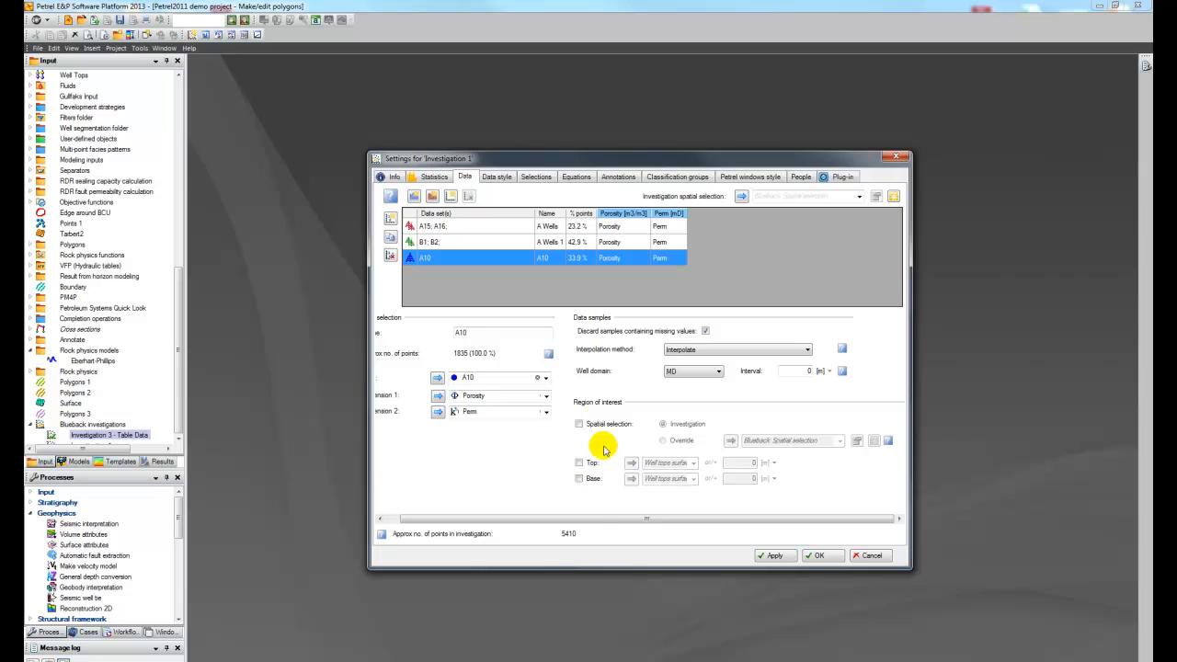
Step: Accept the investigation settings and show Investigation 1 in a Blueback histogram window
drag(597, 517, 584, 517)
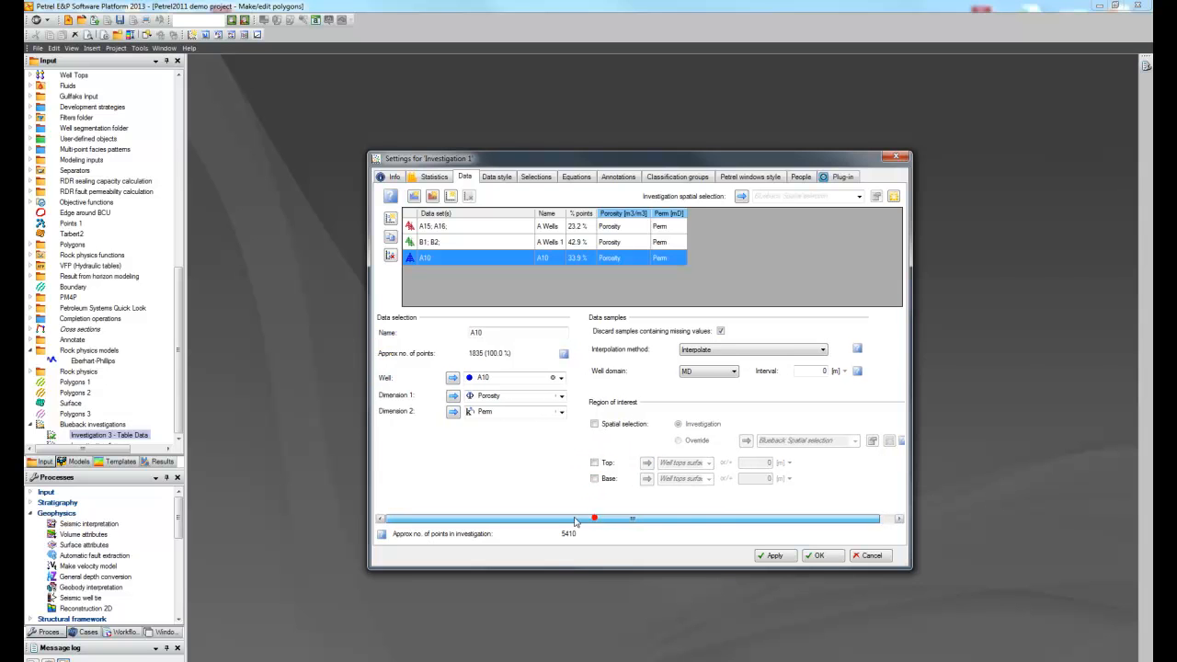
click(818, 556)
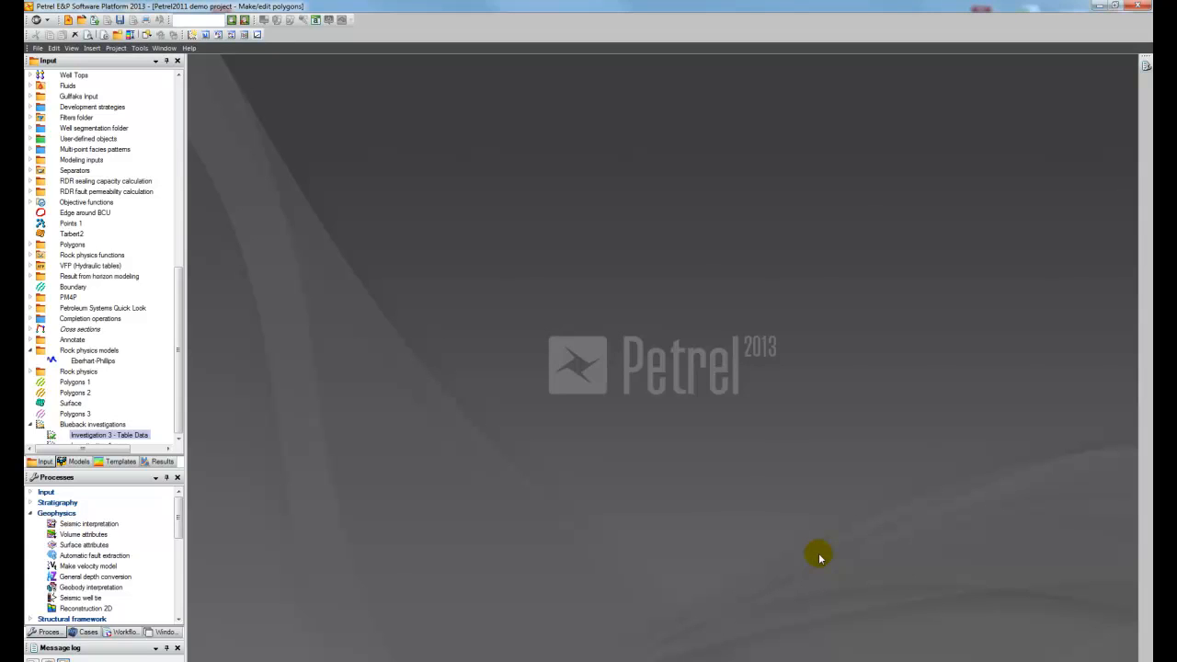
drag(180, 290, 180, 296)
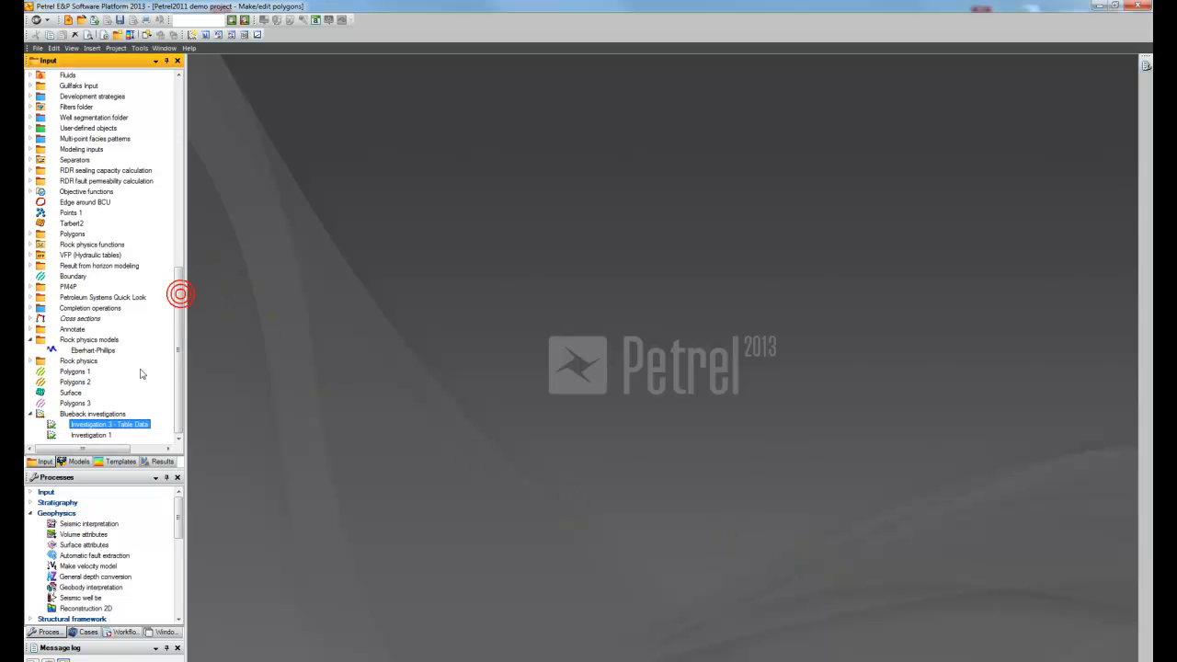
right_click(87, 436)
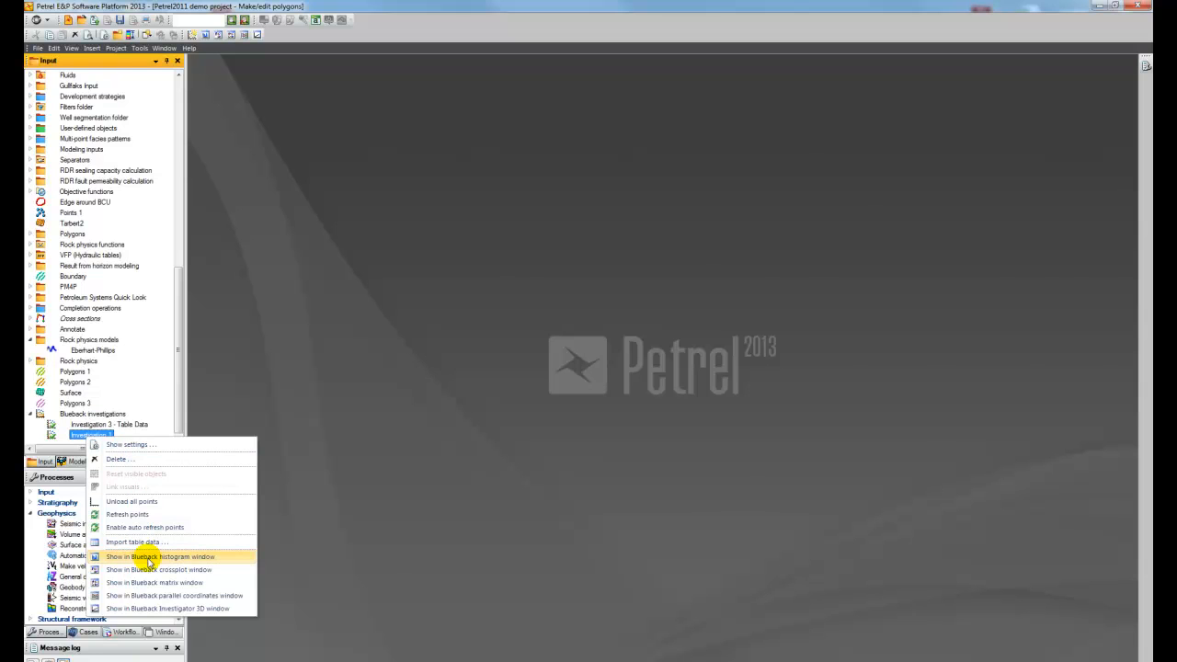
click(149, 561)
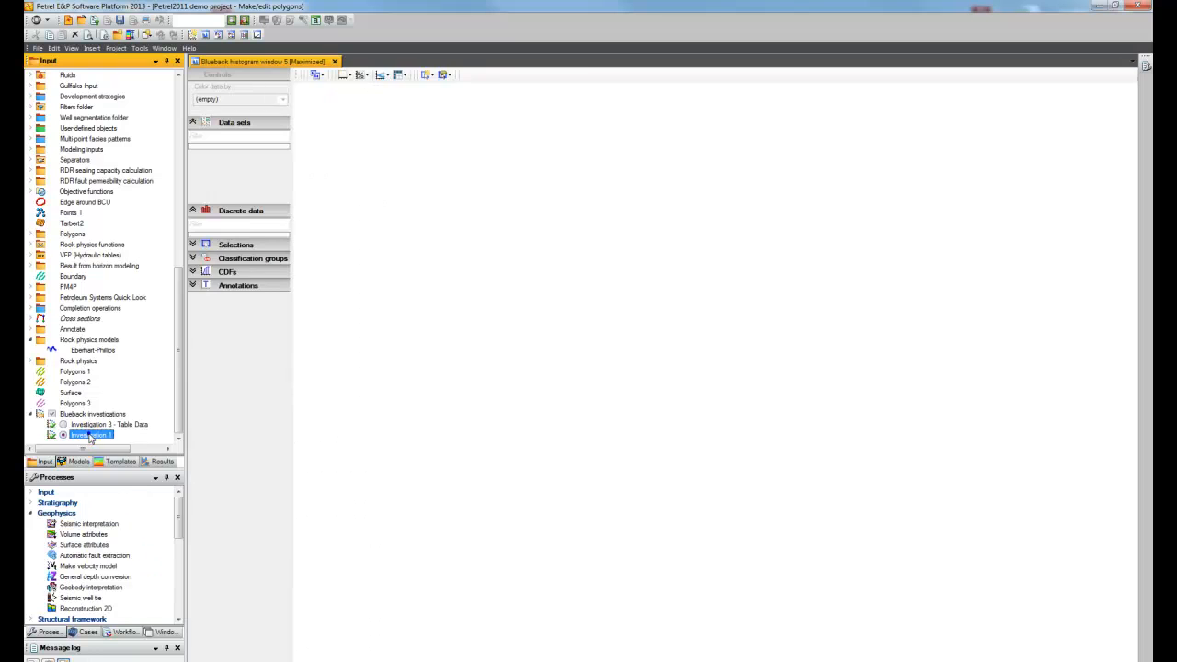
Step: Show Investigation 1 in Blueback crossplot and matrix windows and restore the maximized windows so all three plots are arranged together
right_click(89, 434)
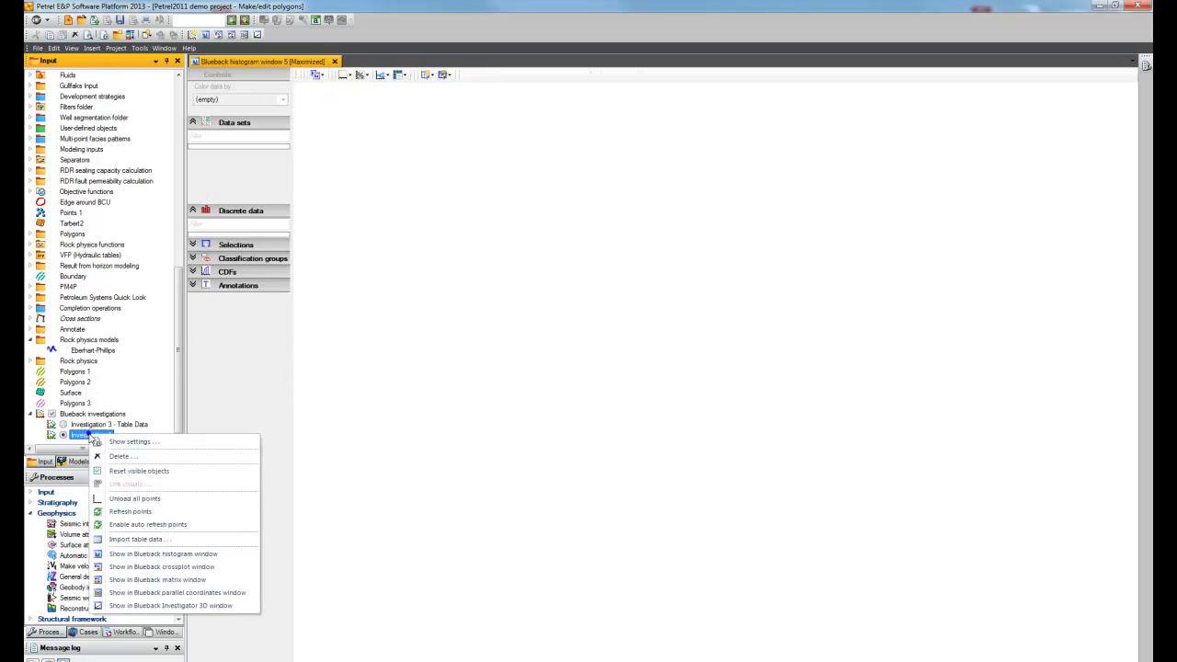
click(170, 567)
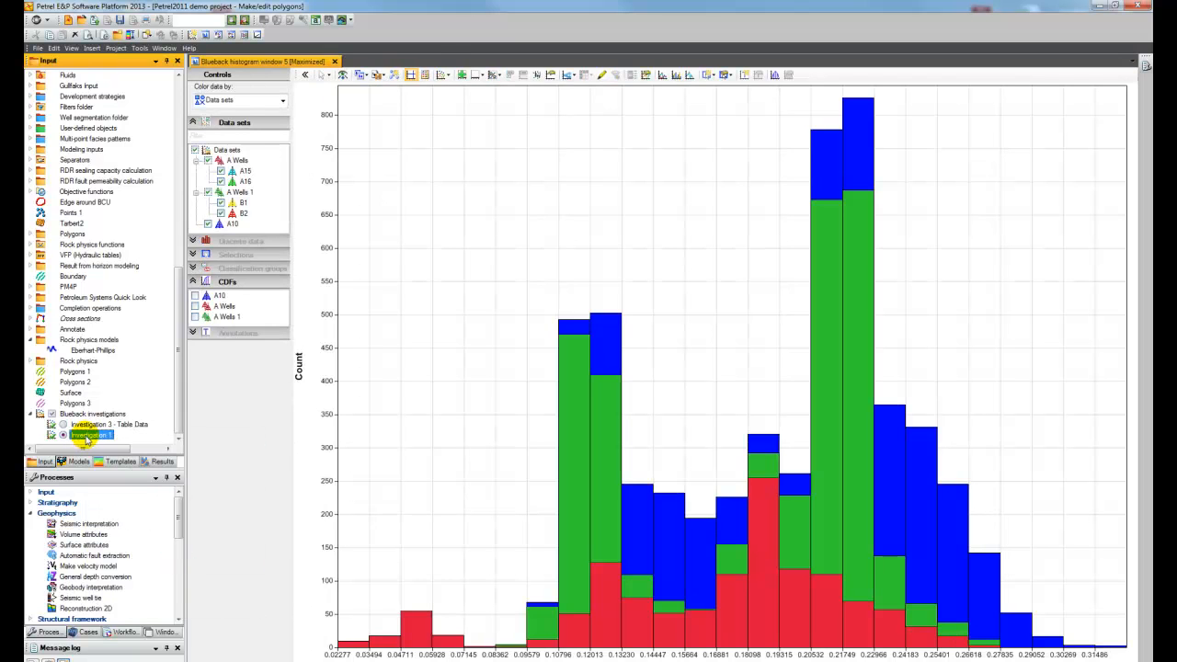
right_click(88, 435)
click(165, 583)
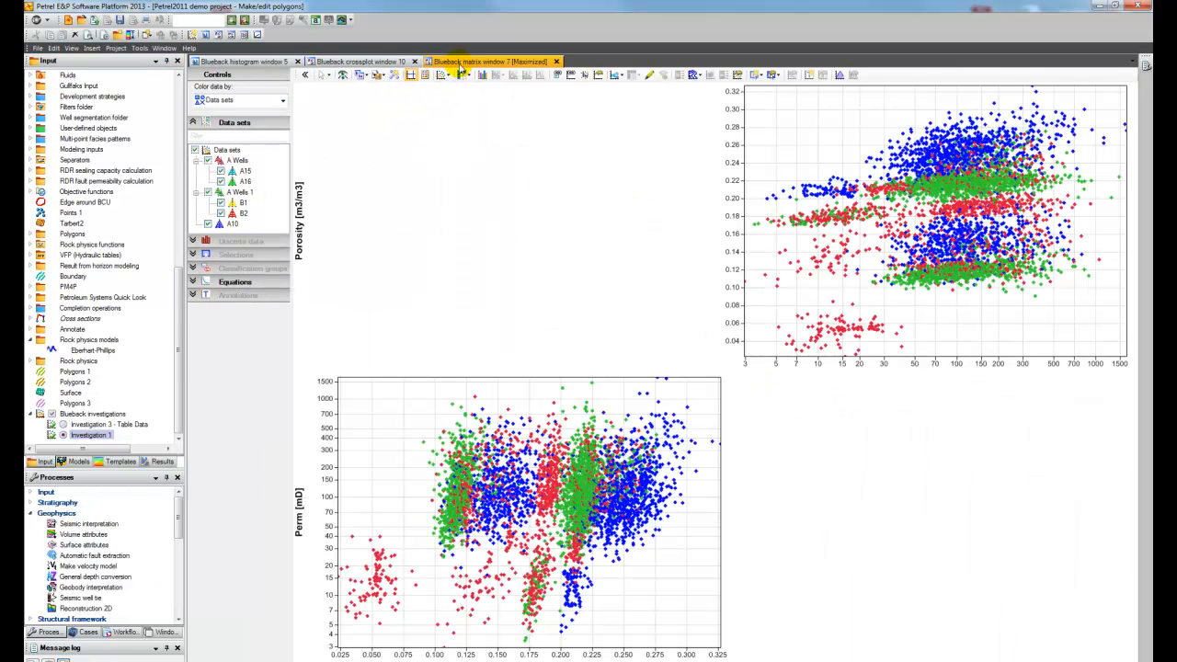
double_click(461, 63)
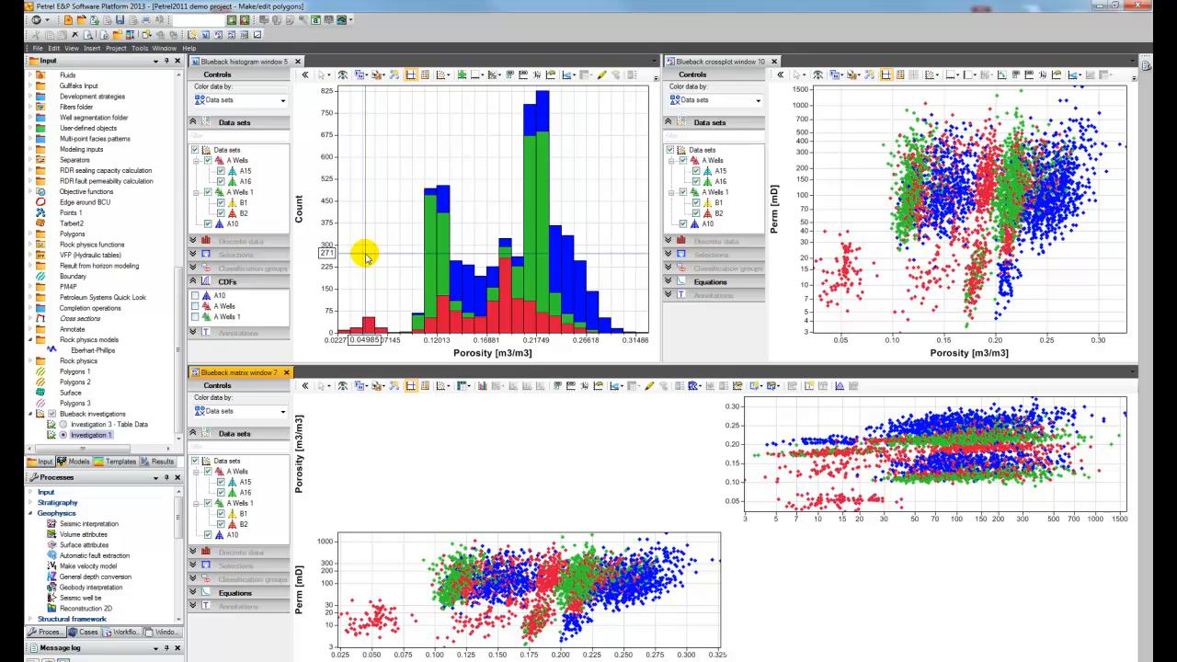
Step: Maximize the Blueback matrix window and show histograms in its diagonal cells
double_click(236, 372)
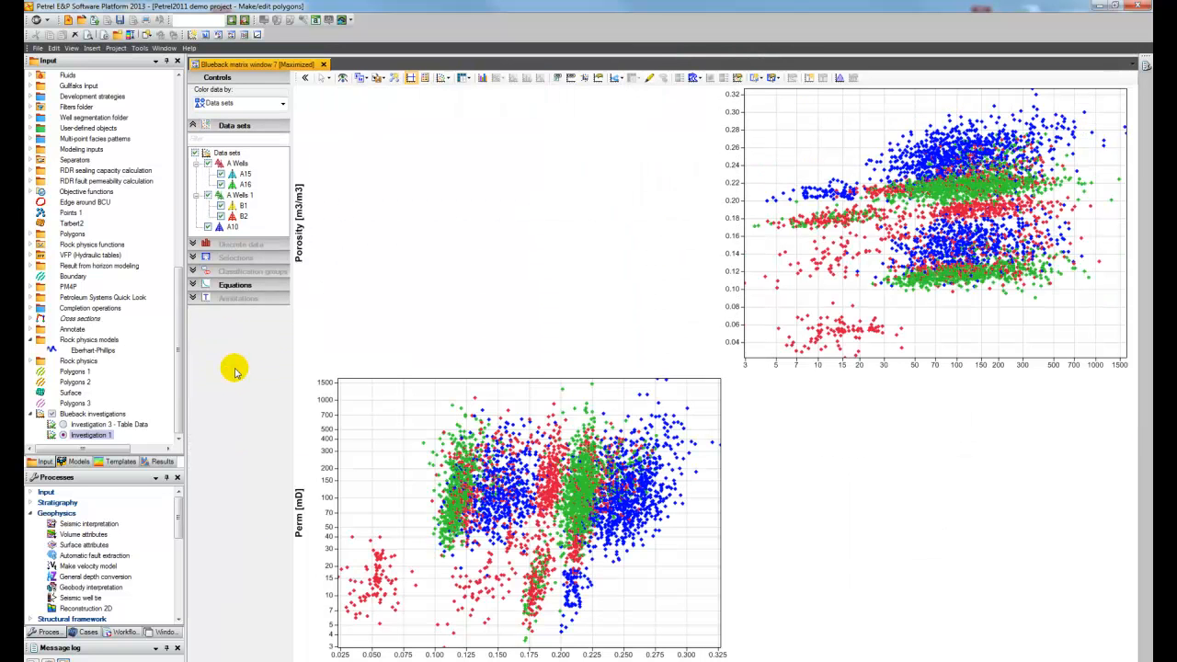
click(482, 78)
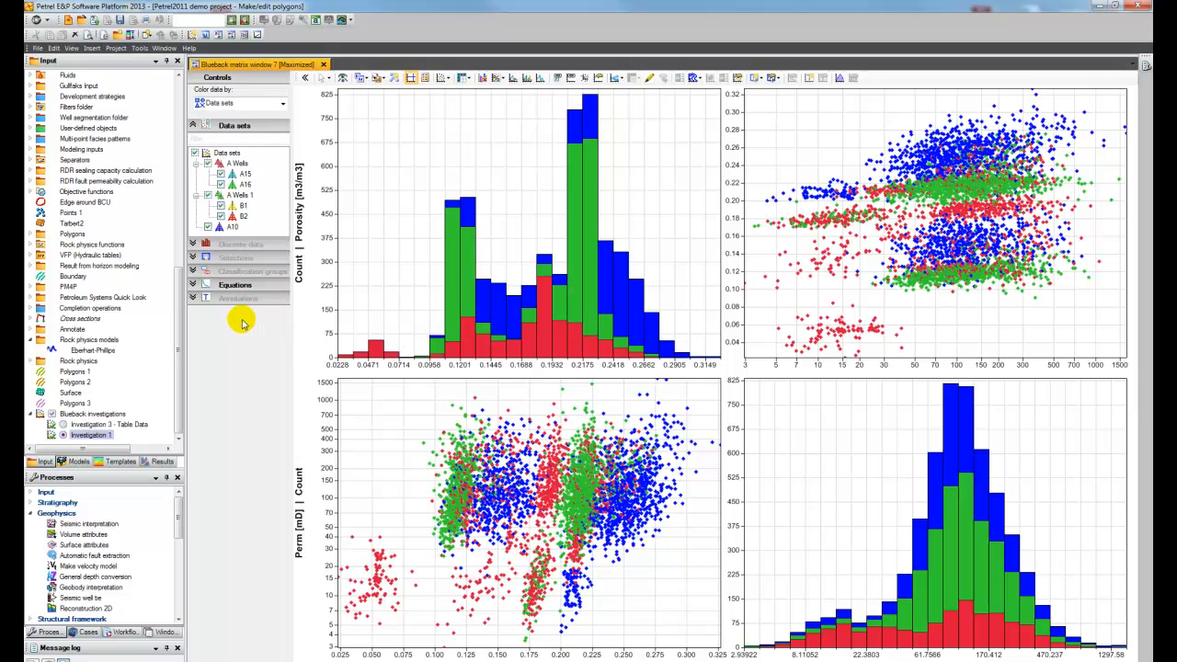
Step: Add a third continuous dimension to Investigation 1 using the Gamma log and apply it
double_click(97, 434)
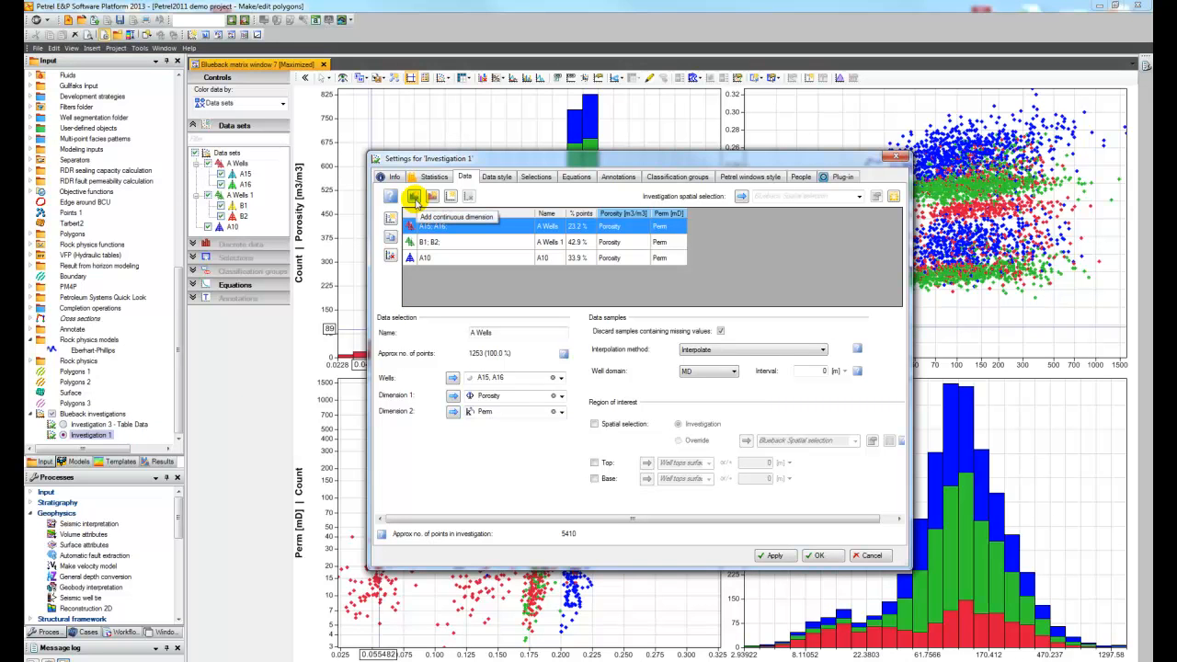
click(413, 198)
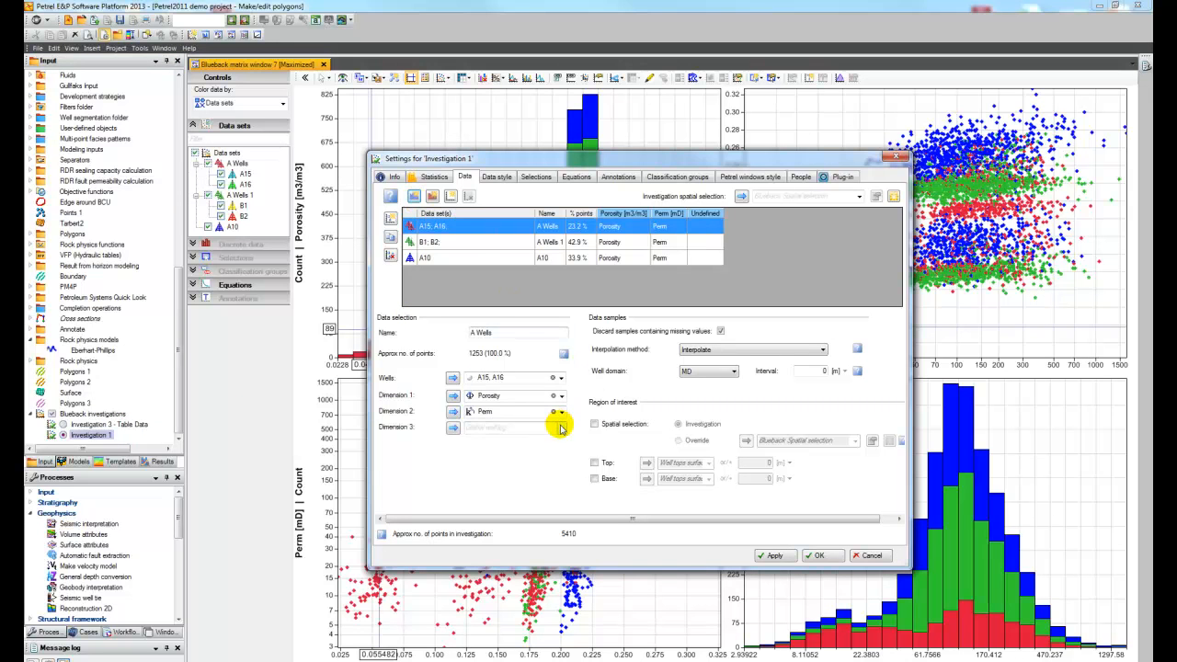
click(560, 428)
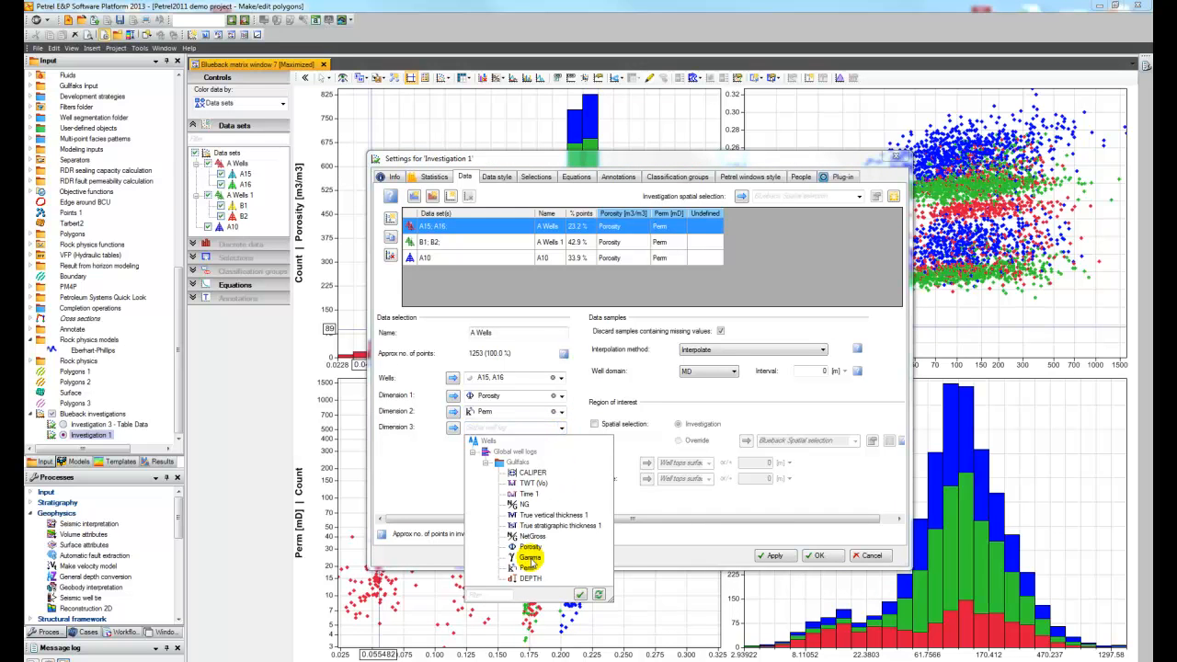
click(531, 559)
click(778, 556)
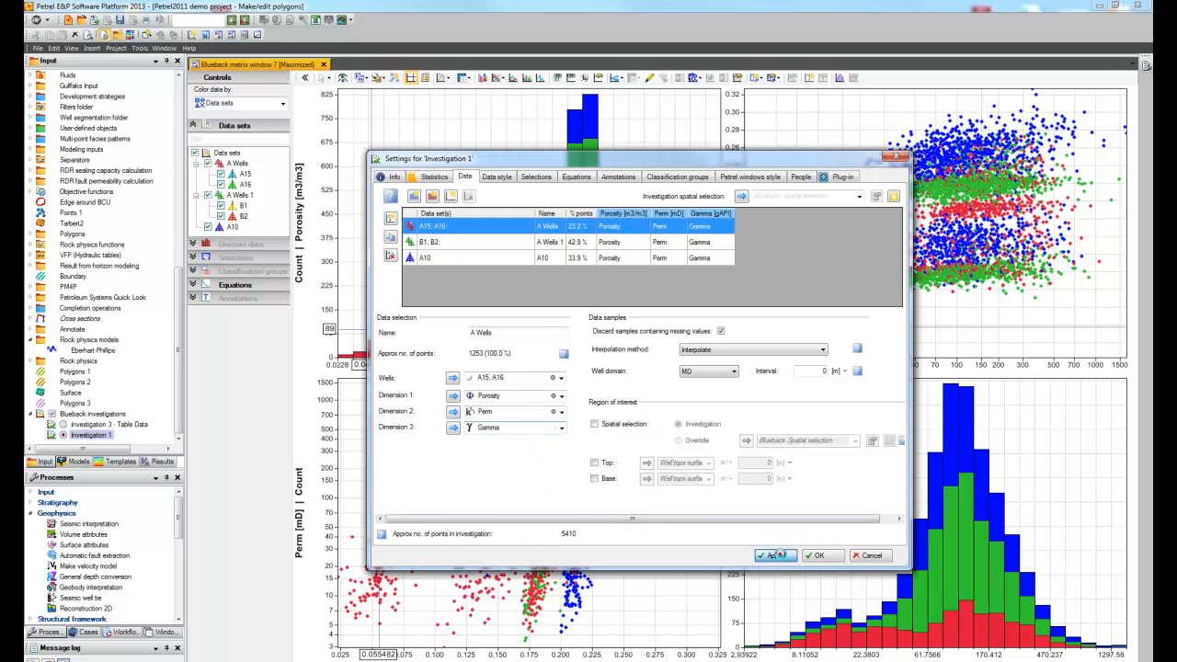
Step: Include the Gamma data in the matrix plot and close the investigation settings
click(463, 78)
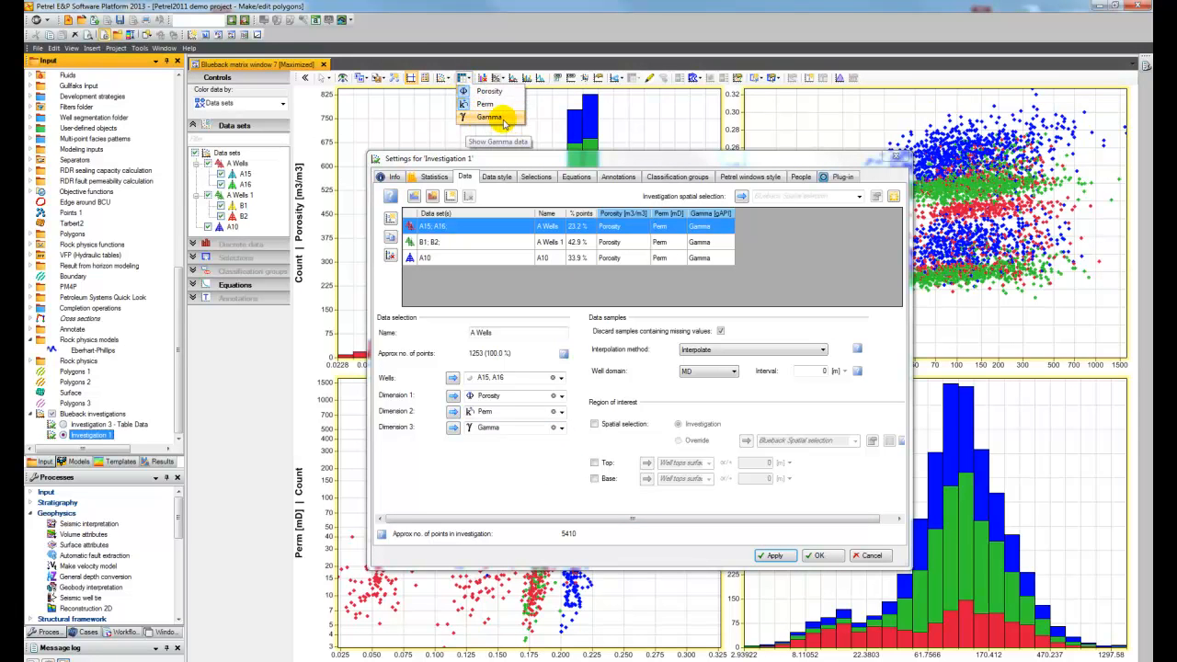
click(484, 119)
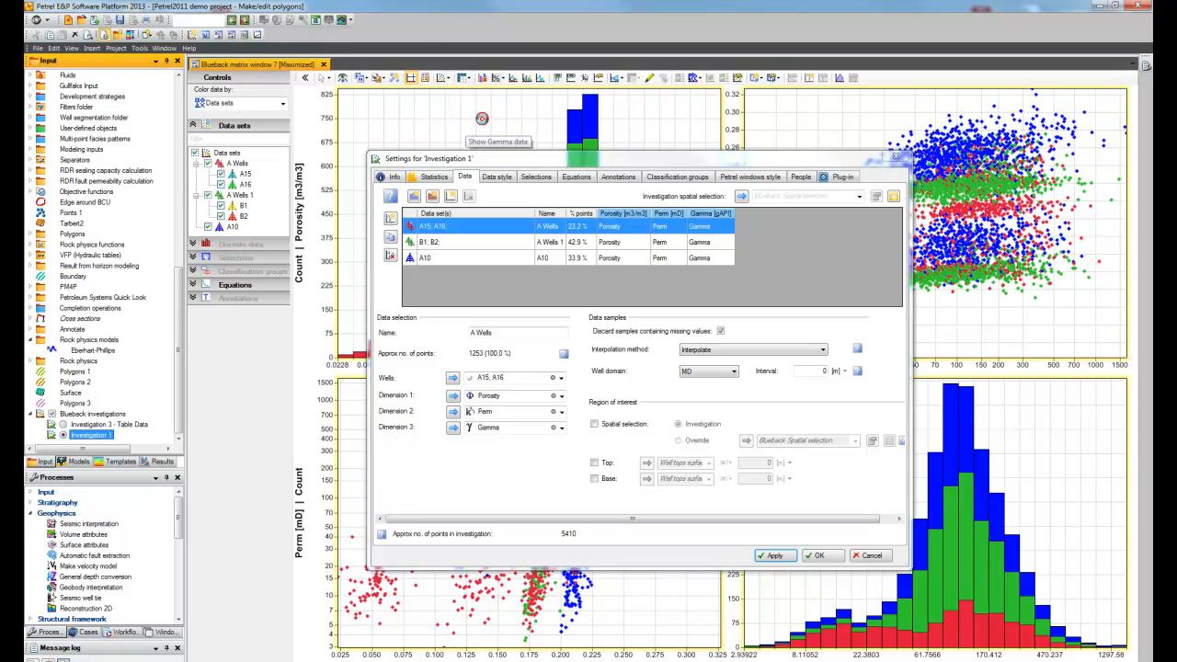
click(892, 156)
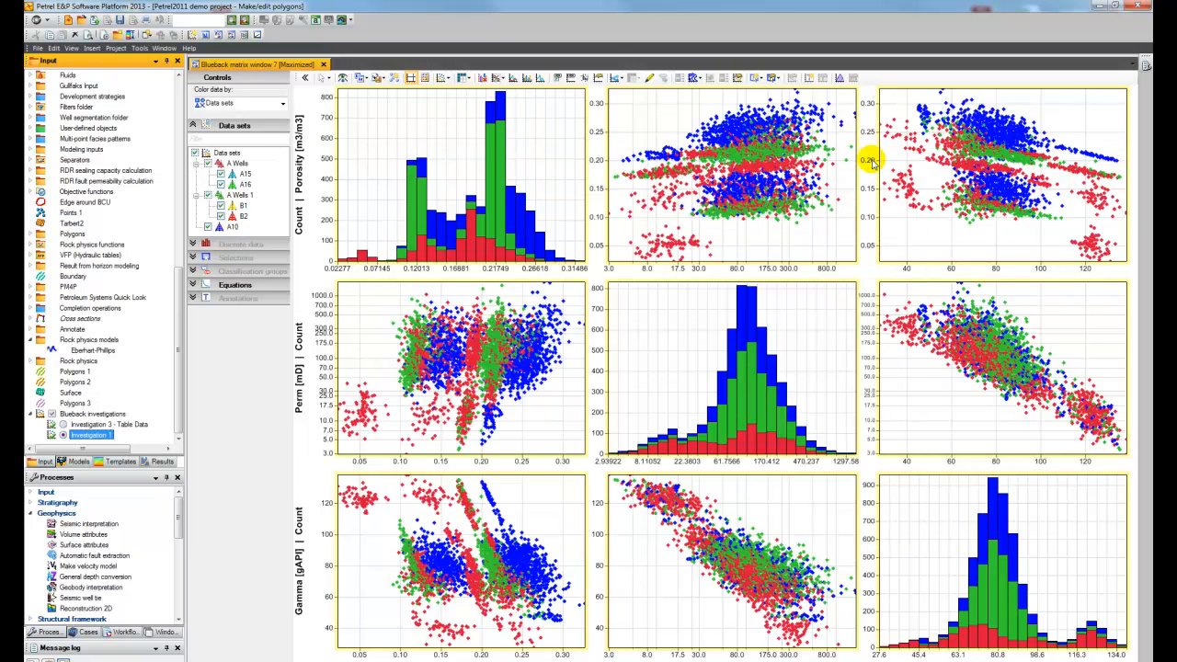
Step: Show Investigation 1 in a new Blueback crossplot window and set its left axis data to Gamma
right_click(108, 438)
click(186, 568)
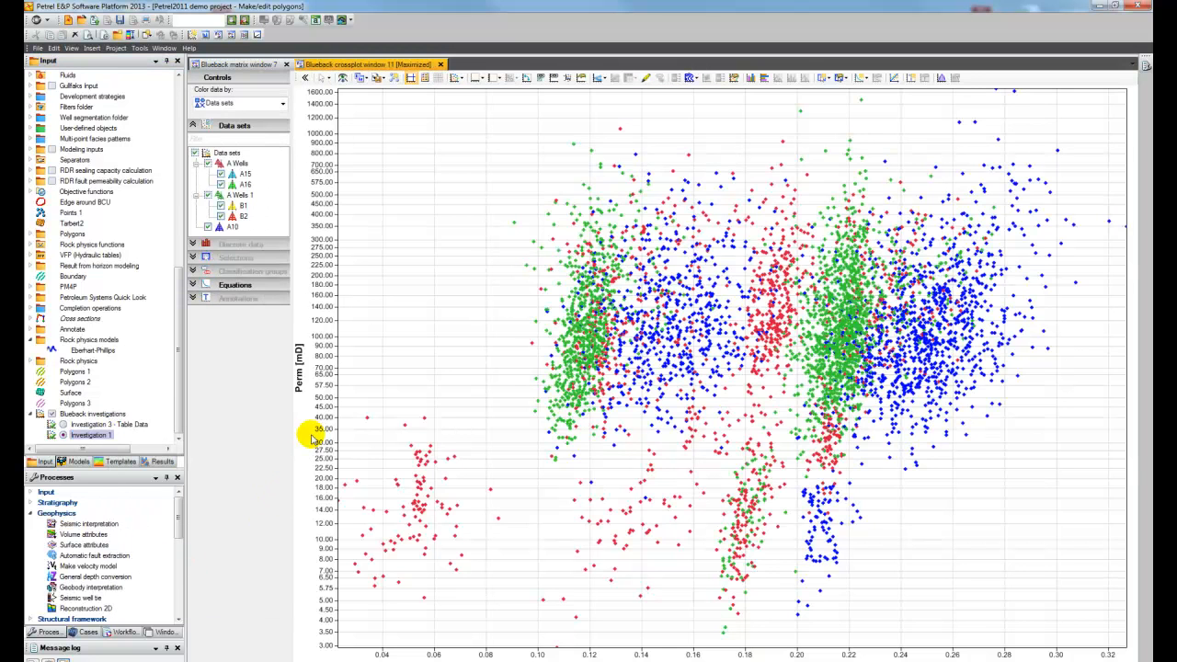
right_click(298, 354)
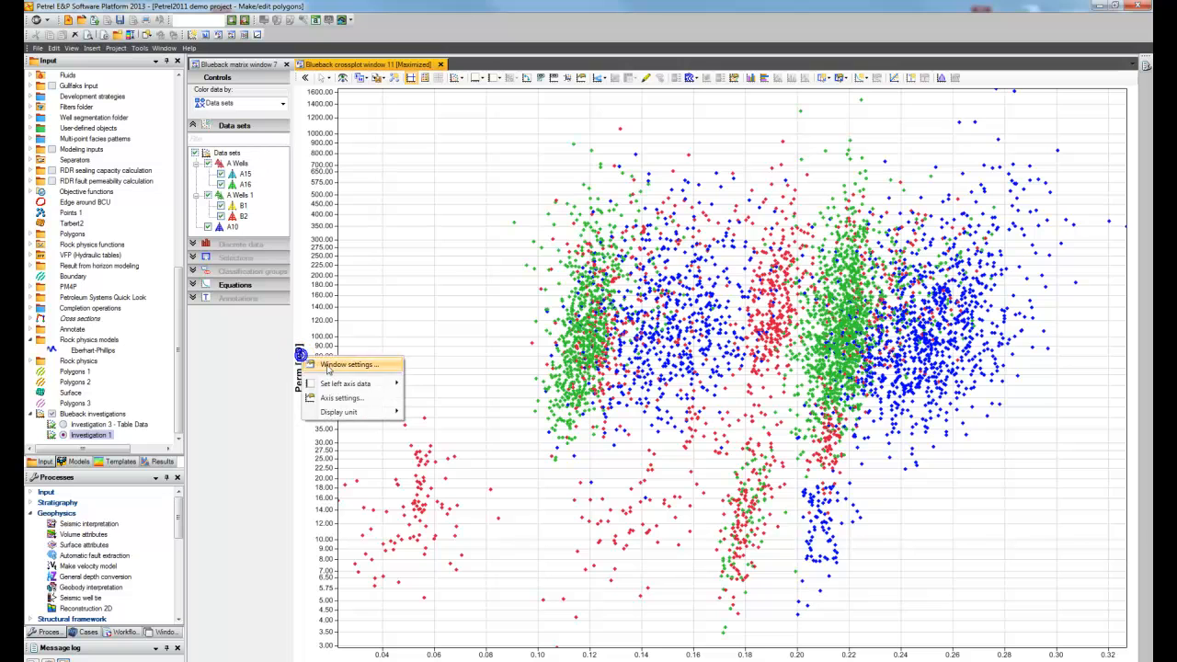
mouse_move(377, 384)
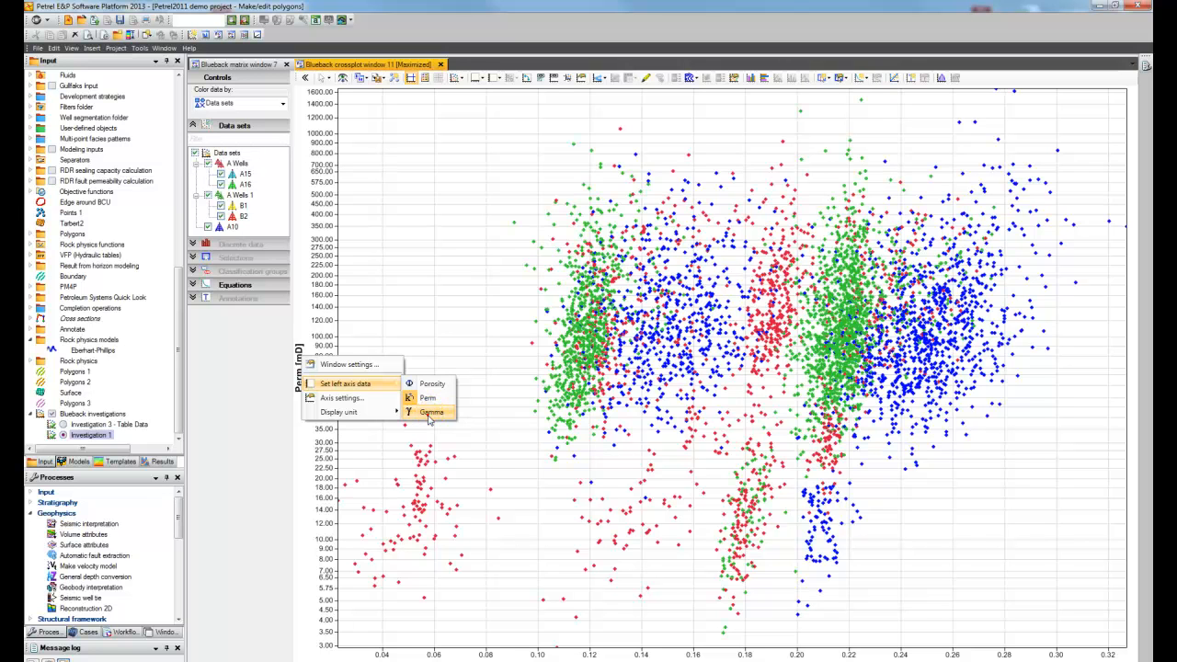
click(430, 412)
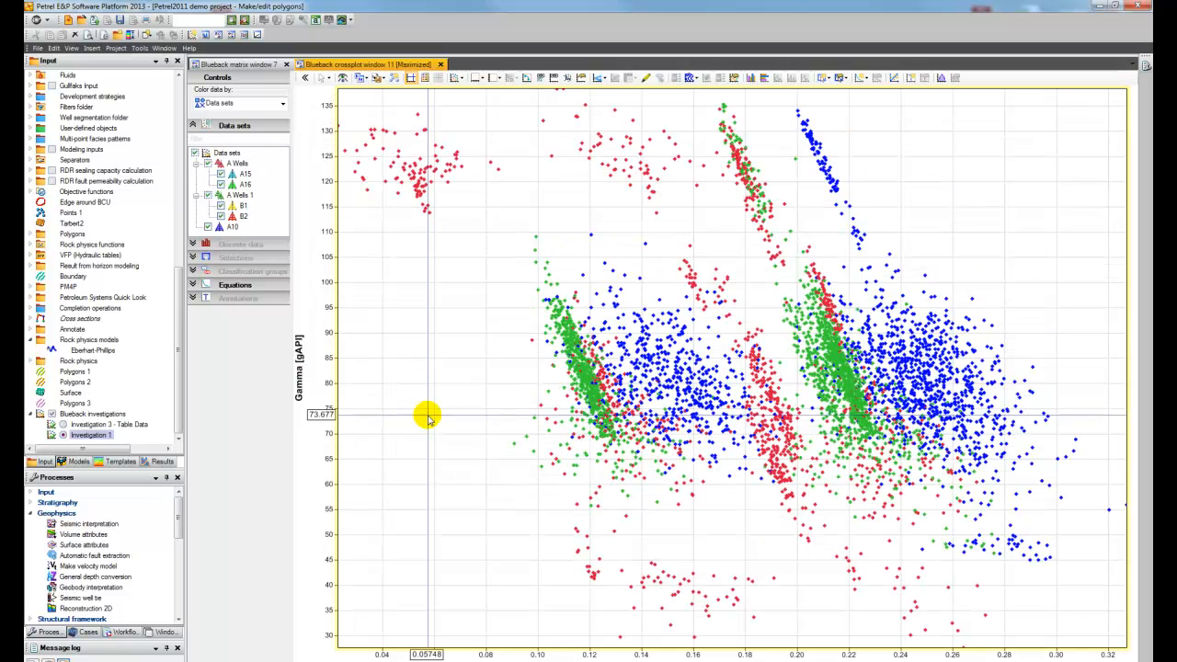
Step: Open the settings of Investigation 1, color the crossplot data by Perm and show the color legend
double_click(84, 438)
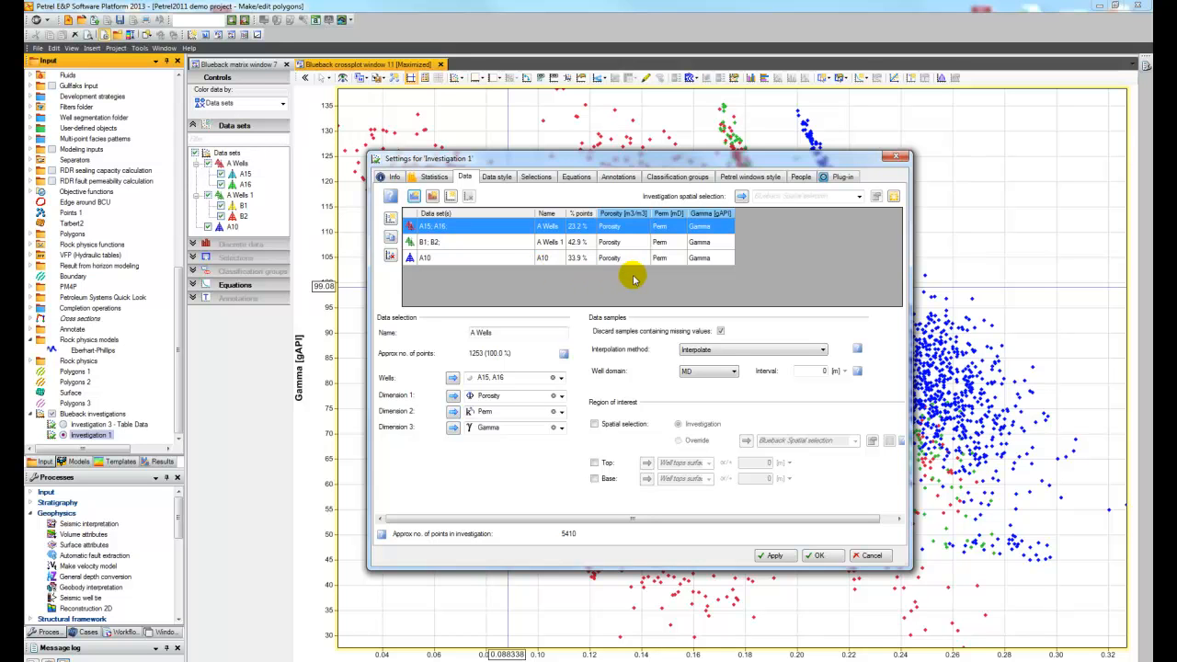
click(278, 102)
click(271, 126)
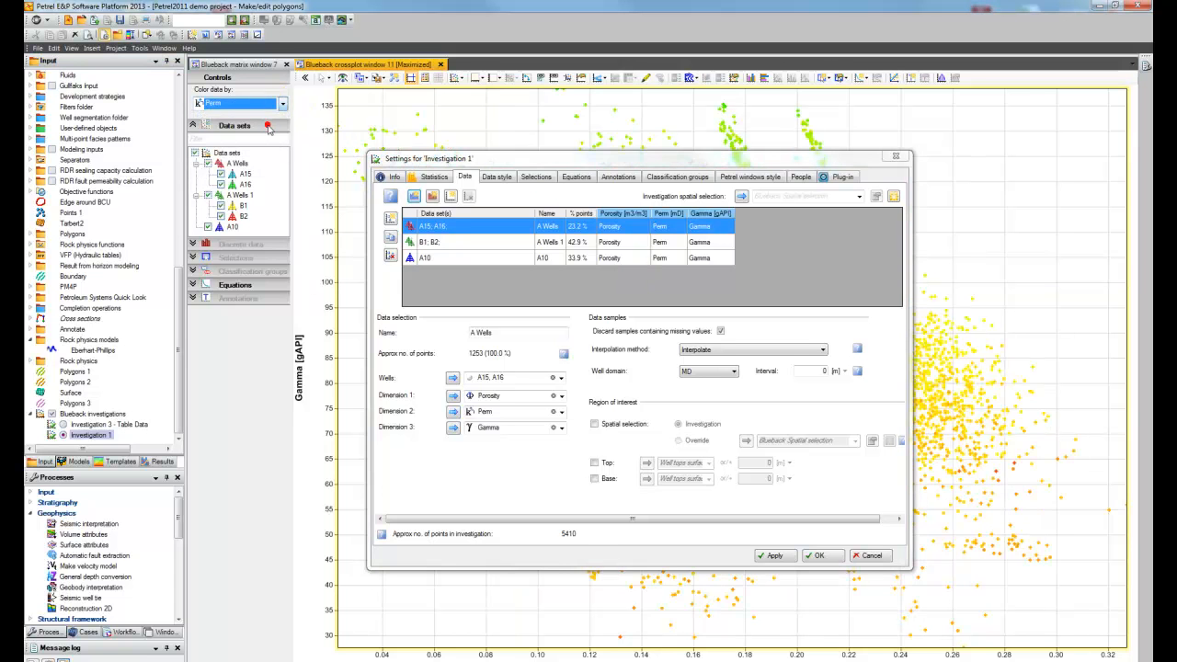
click(675, 77)
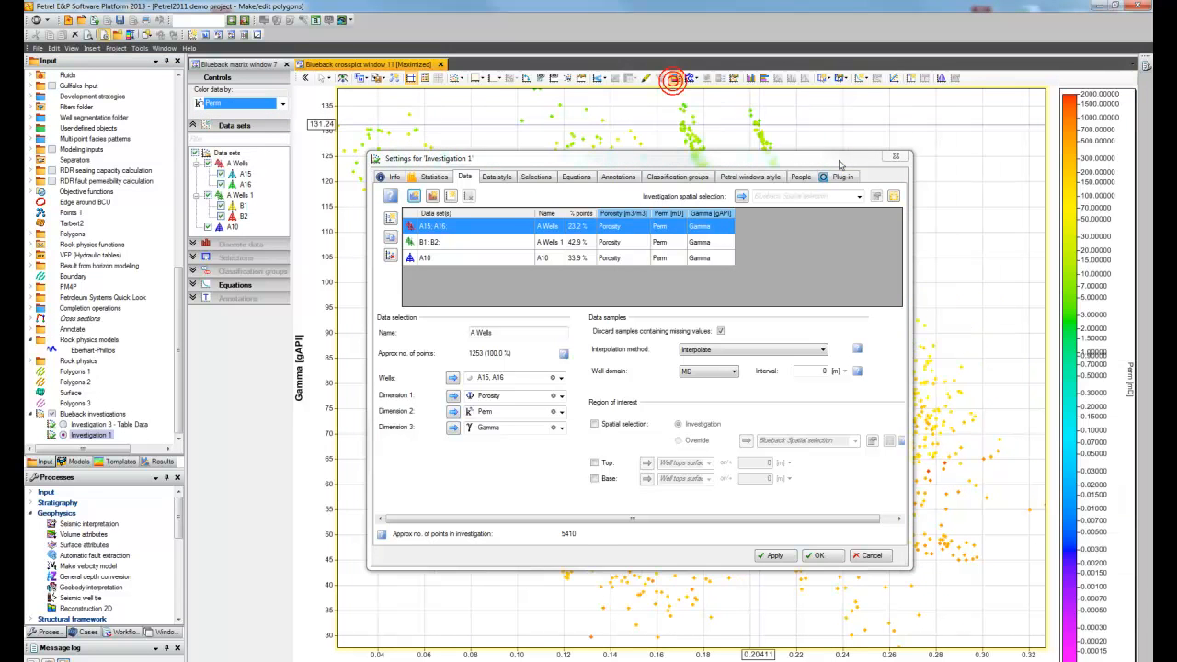
Step: Change the label of the Perm dimension to K in the investigation settings
mouse_move(839, 158)
mouse_down()
mouse_move(704, 171)
mouse_move(403, 165)
mouse_move(848, 170)
mouse_up()
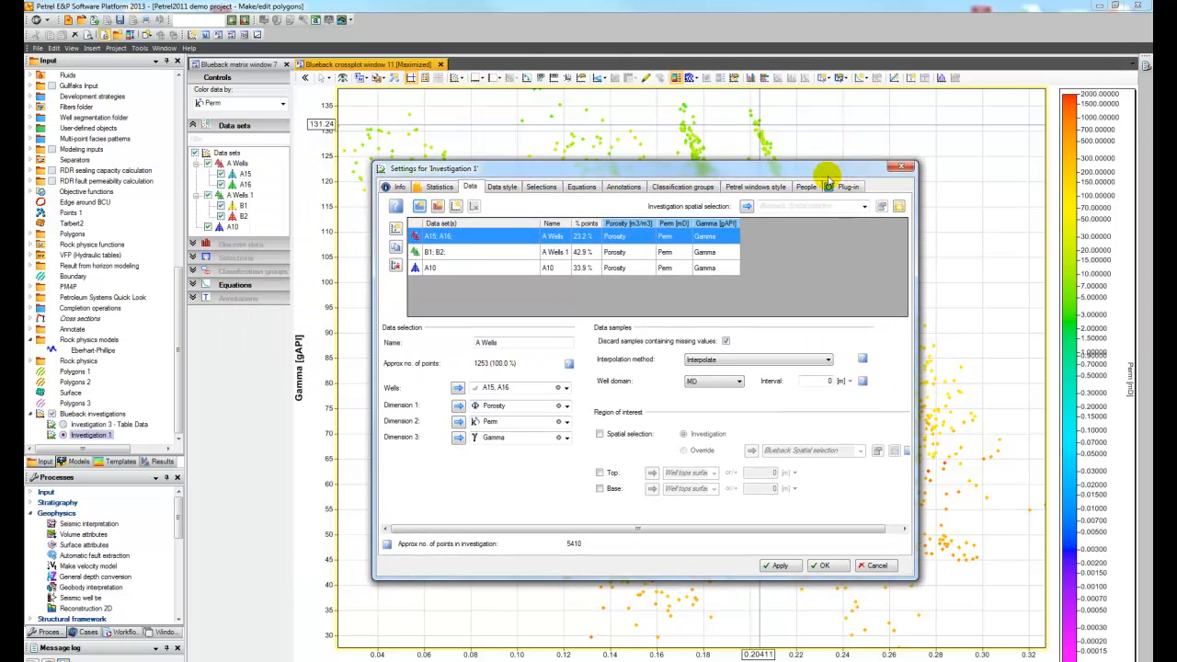
click(671, 225)
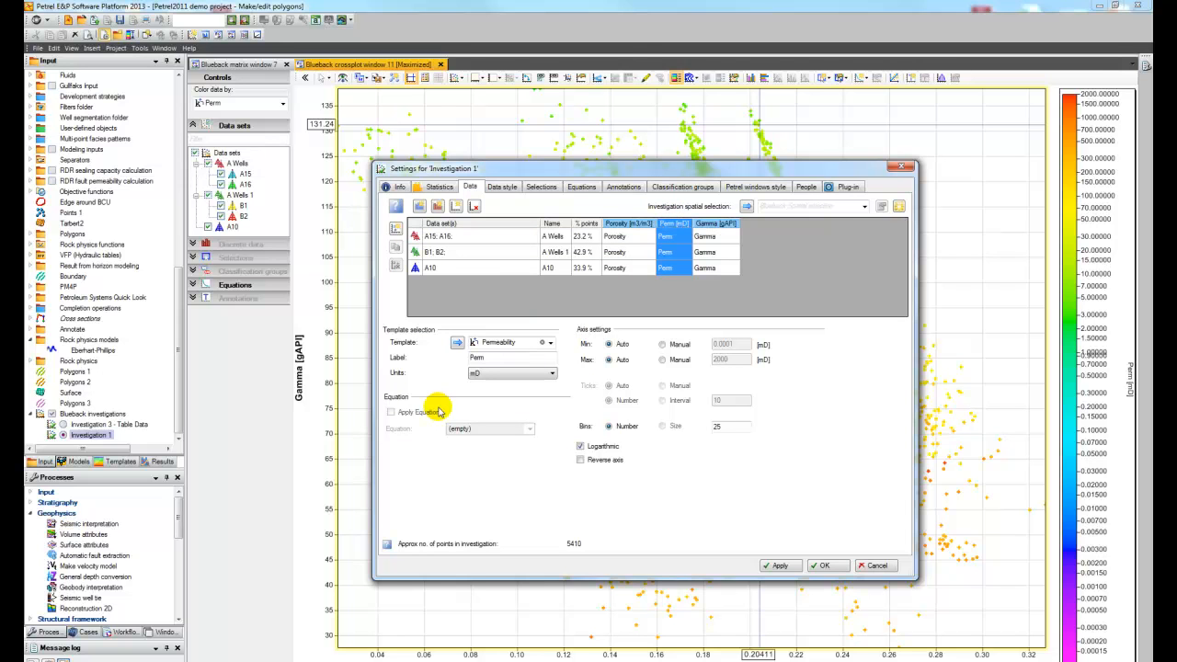
click(549, 342)
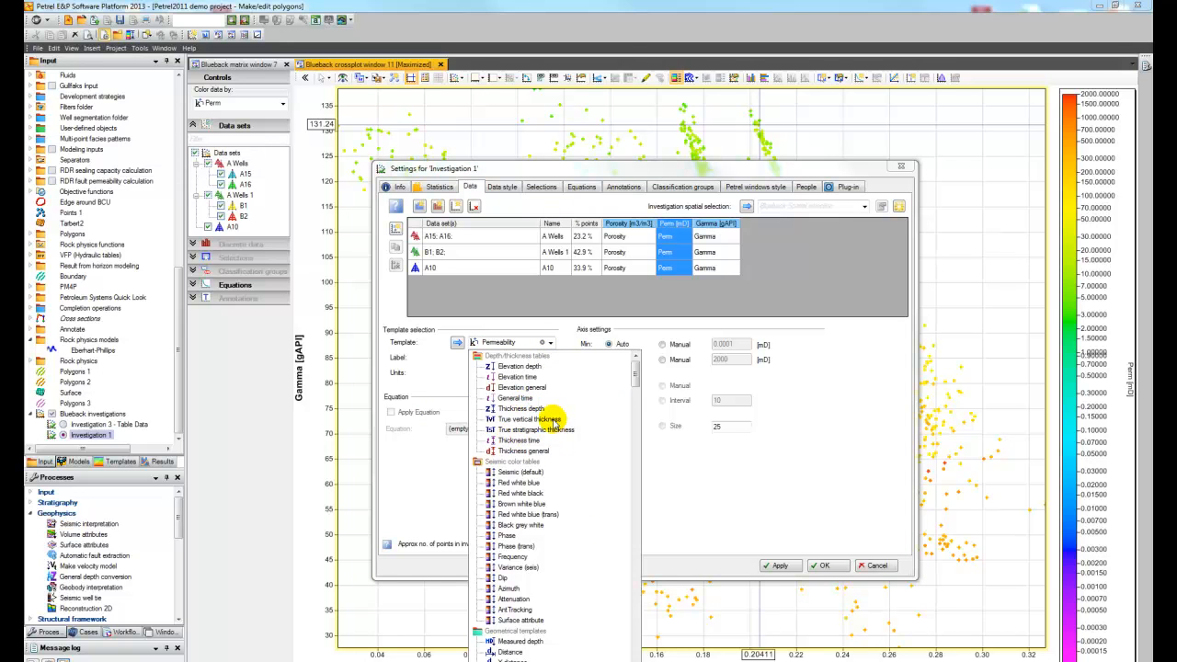
click(433, 378)
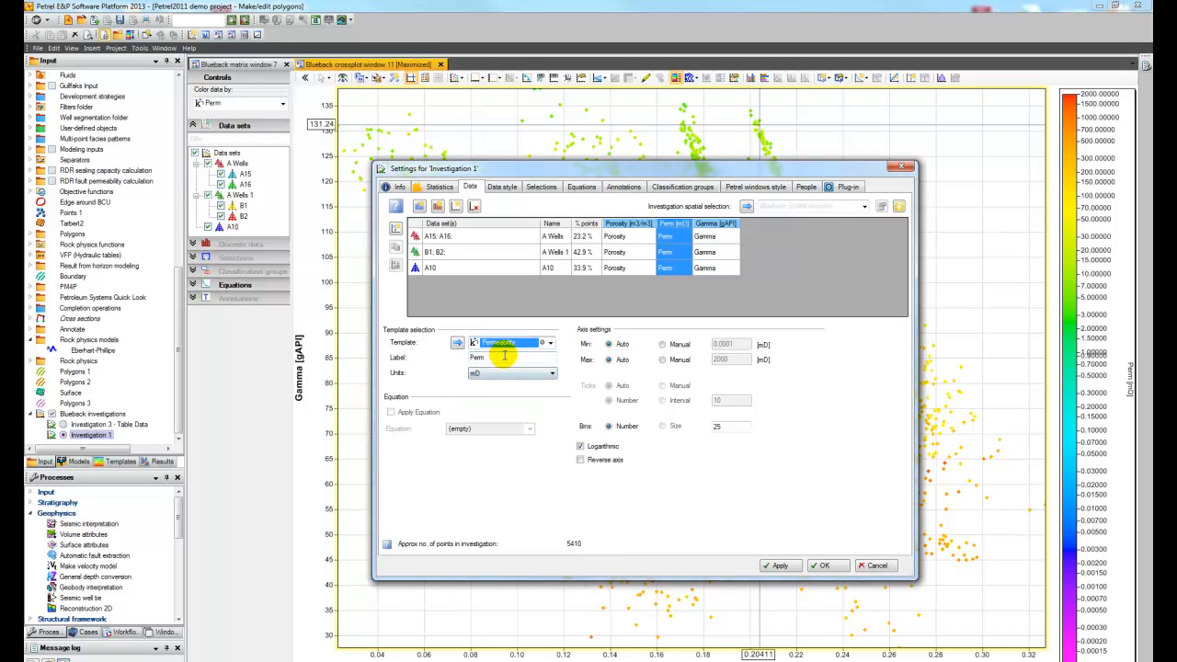
double_click(480, 357)
text(K)
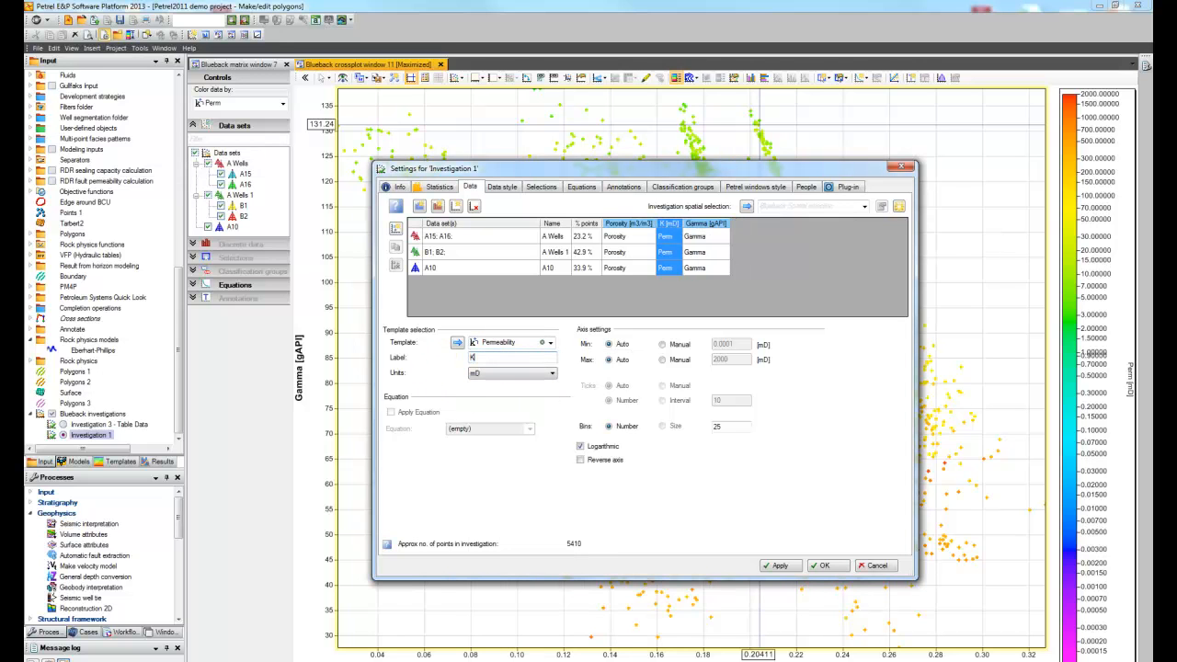
text( md)
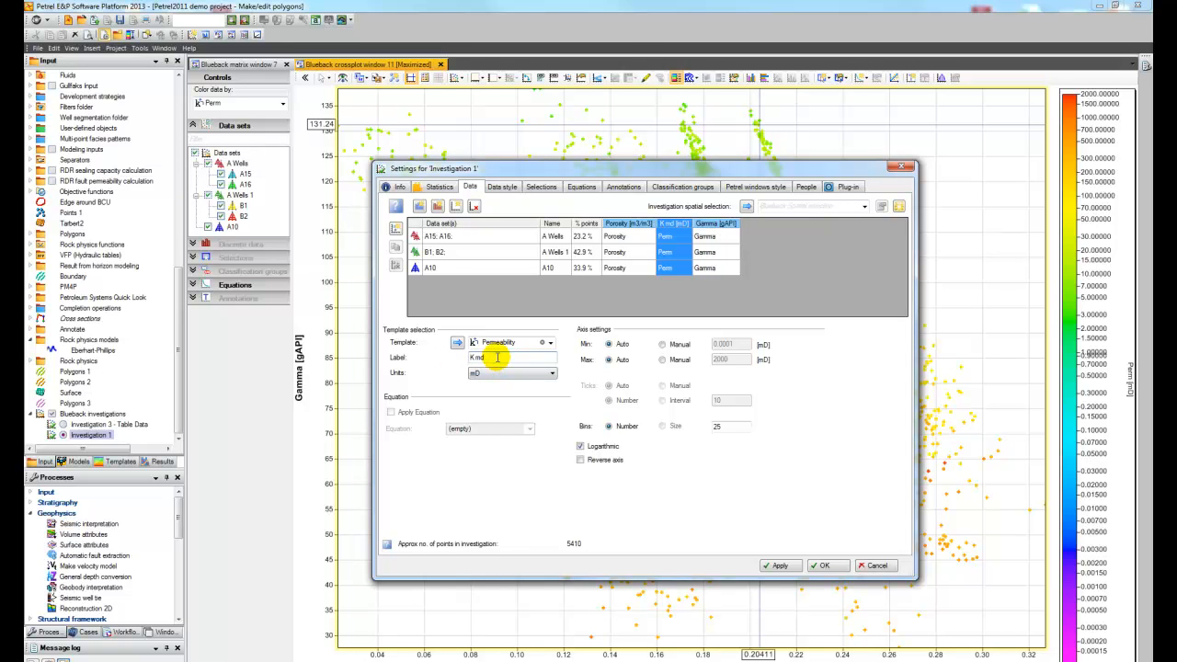
key(BackSpace)
key(BackSpace)
key(BackSpace)
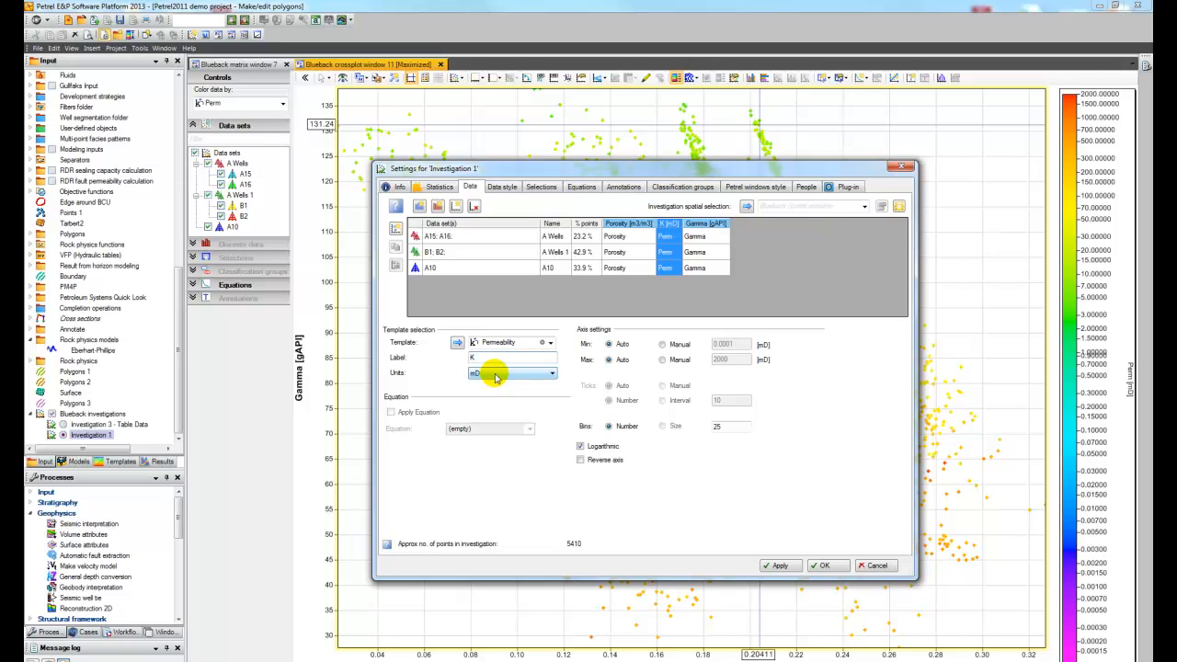
Step: Try manual axis limits and a non-logarithmic scale for the K dimension, restoring automatic limits and the logarithmic scale
click(671, 345)
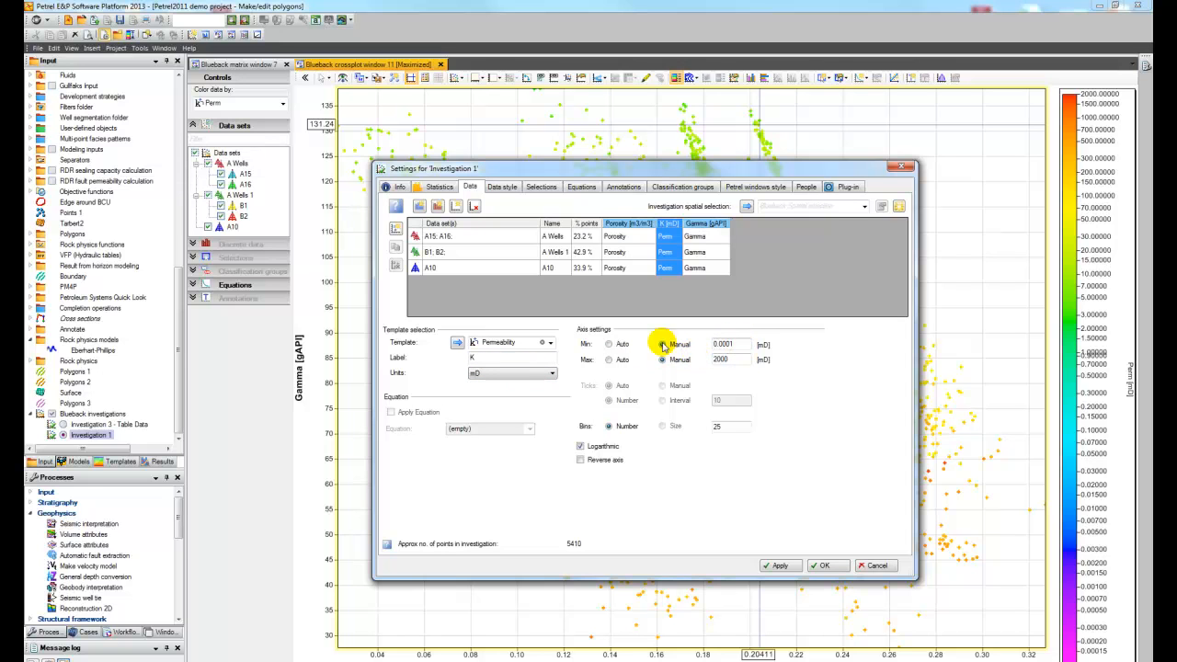
click(609, 344)
click(610, 359)
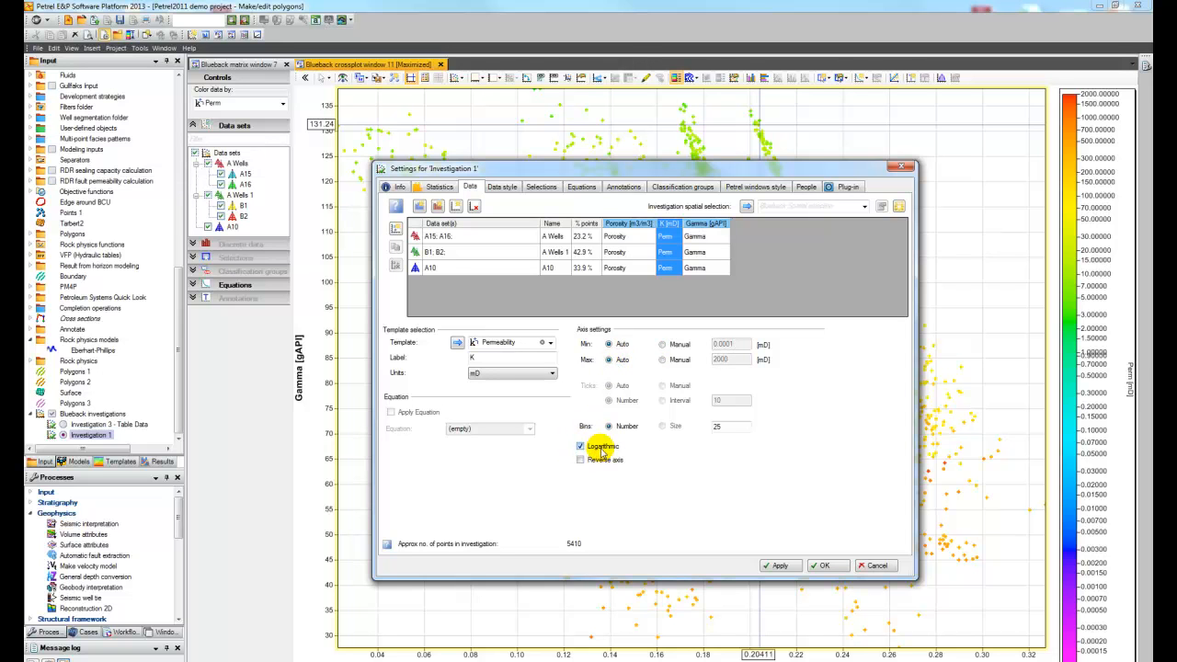
click(580, 447)
click(580, 448)
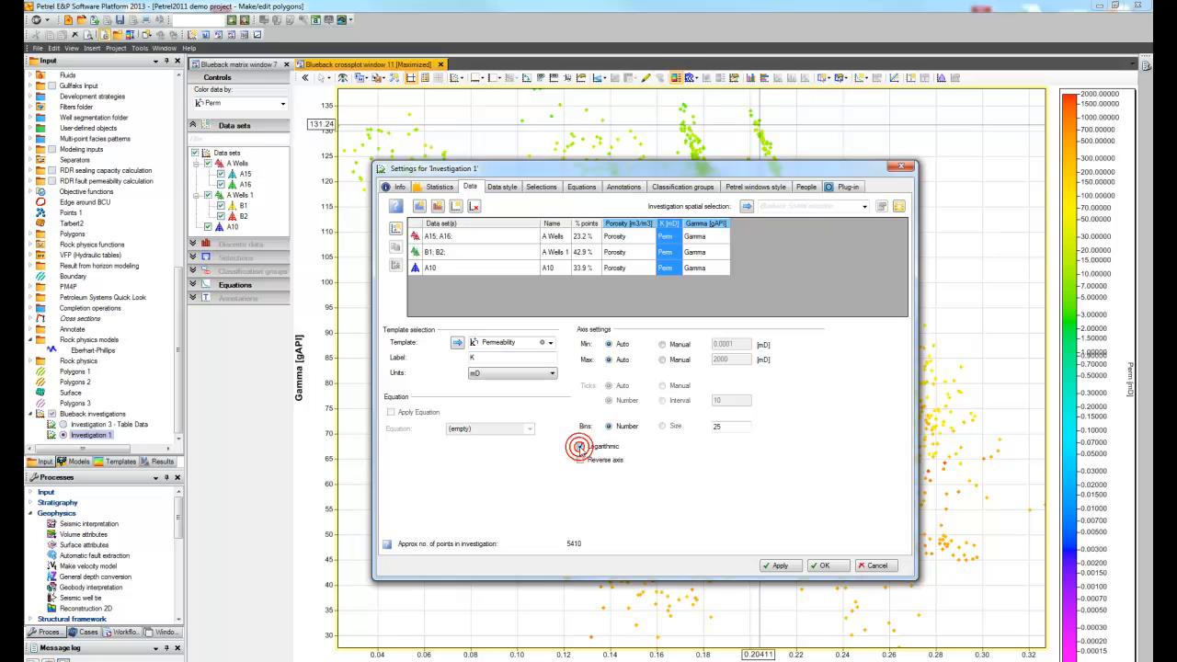
Step: Accept the investigation settings and set the crossplot's left axis data to K
click(821, 564)
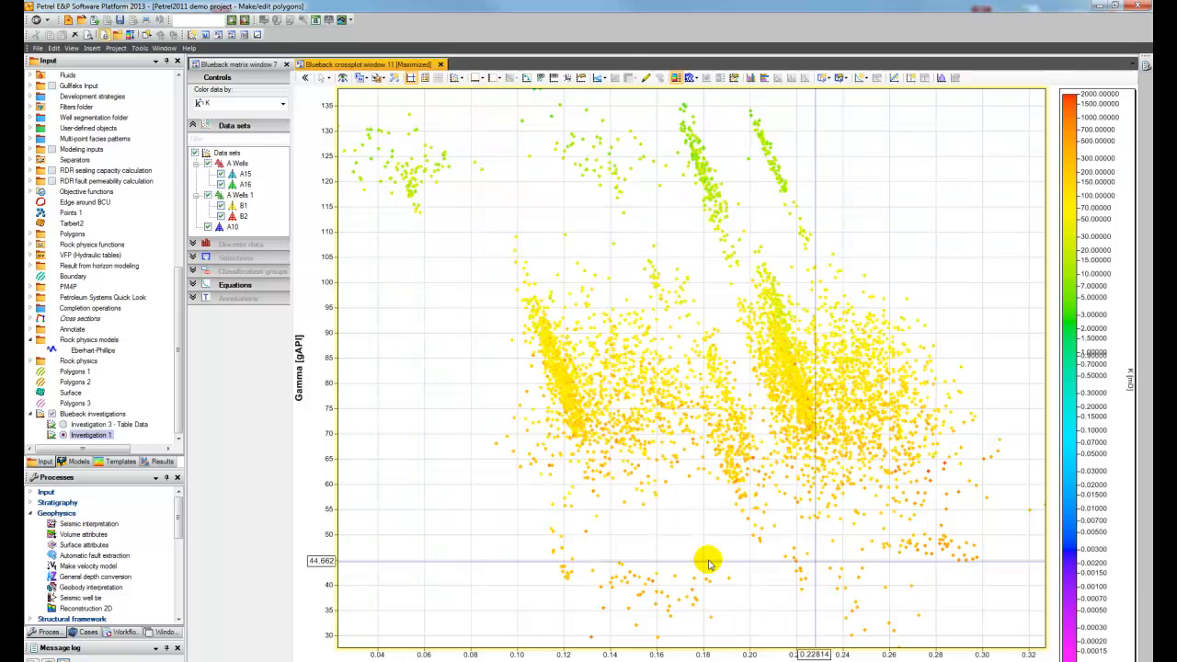
right_click(298, 366)
mouse_move(340, 402)
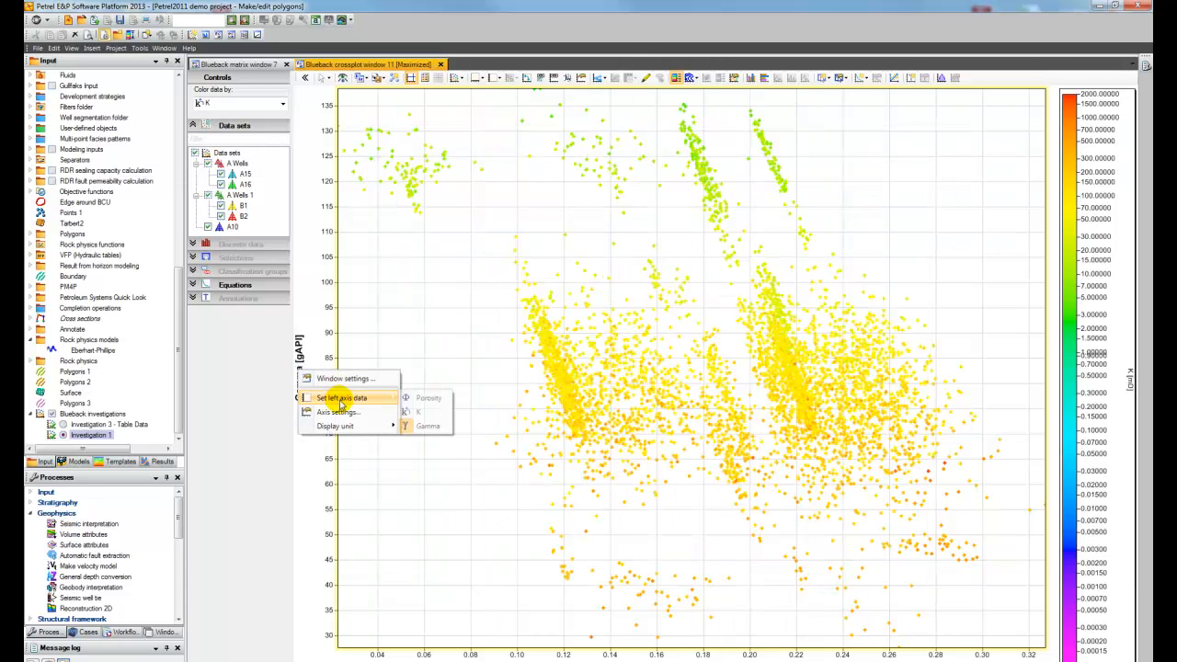
click(418, 411)
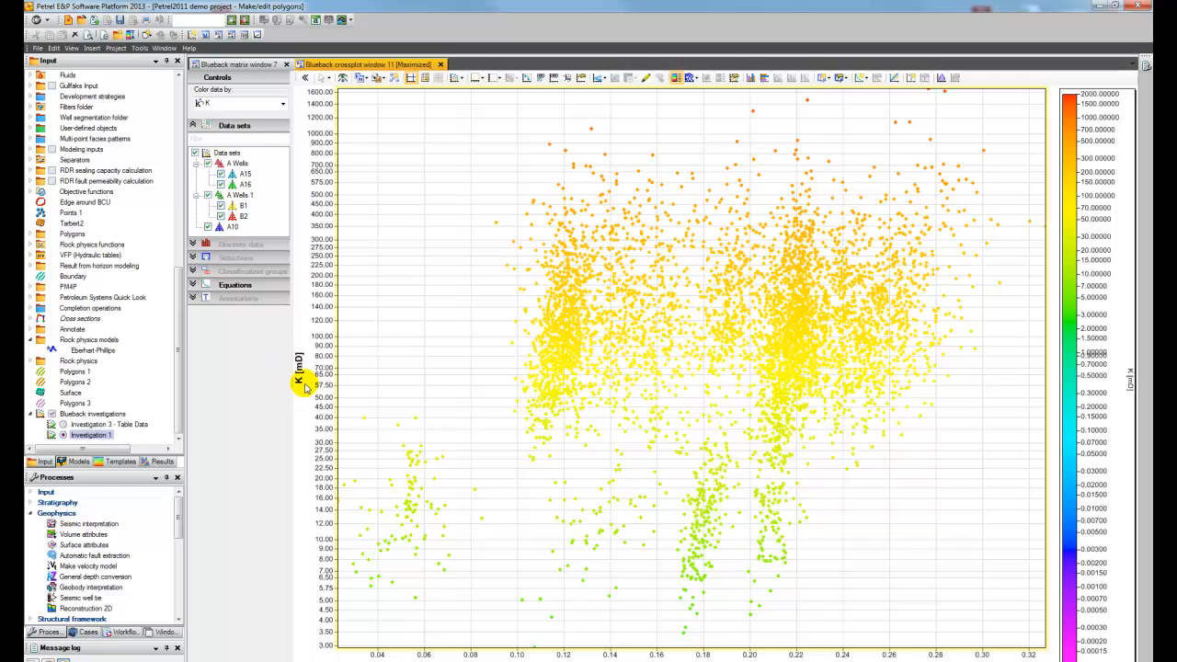
Step: With the matrix window shown, set the scatterplot symbol to Box (Border) for A Wells and Circle (Border) for A Wells 1
click(250, 66)
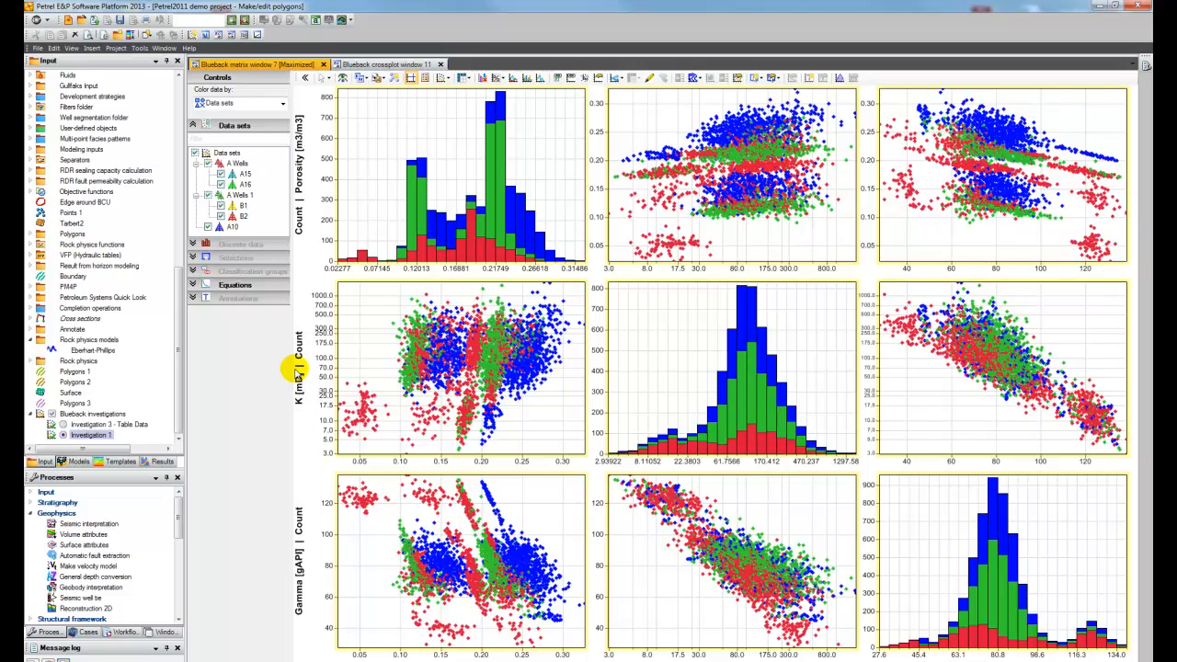
double_click(99, 435)
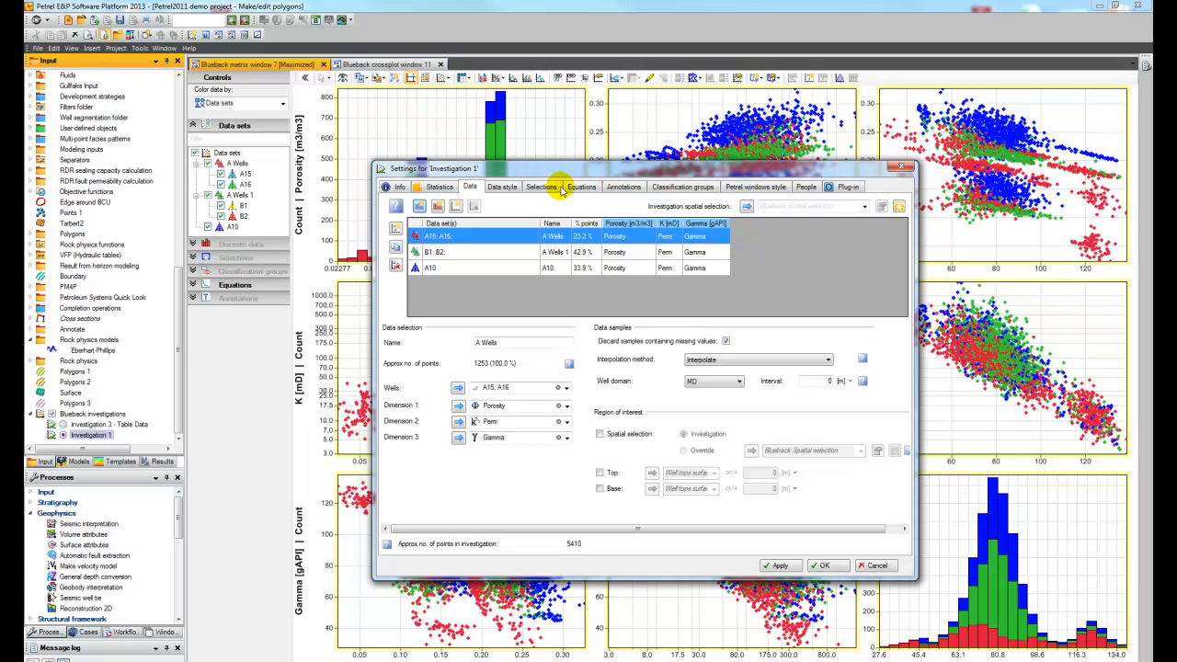
click(501, 187)
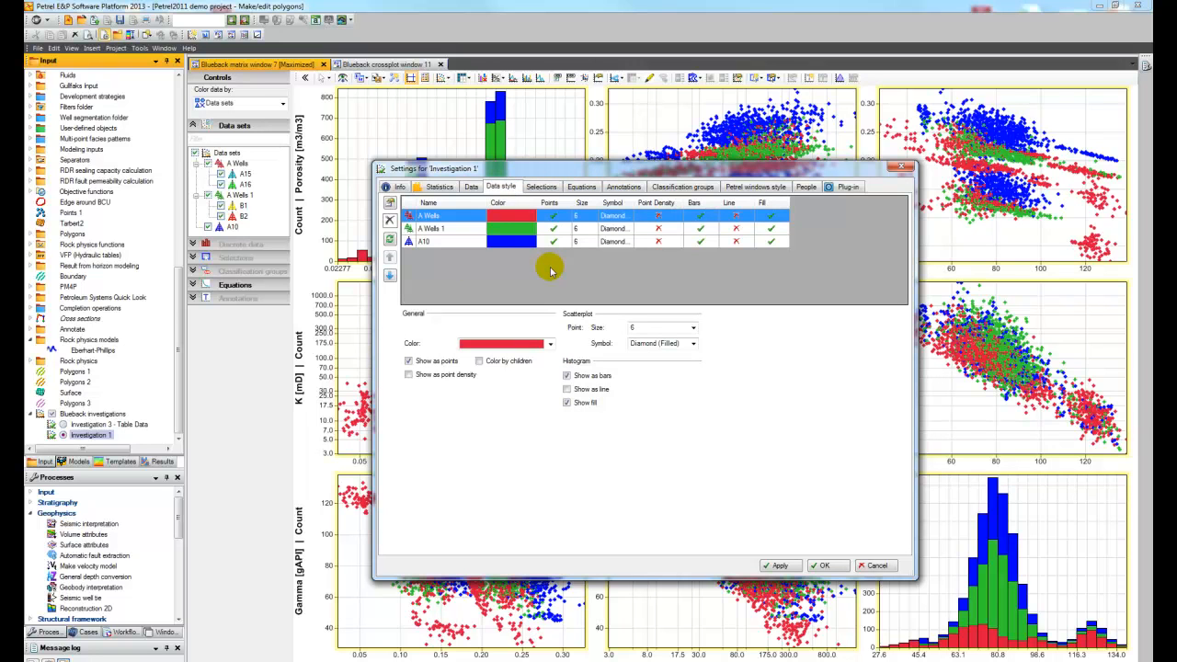
click(693, 343)
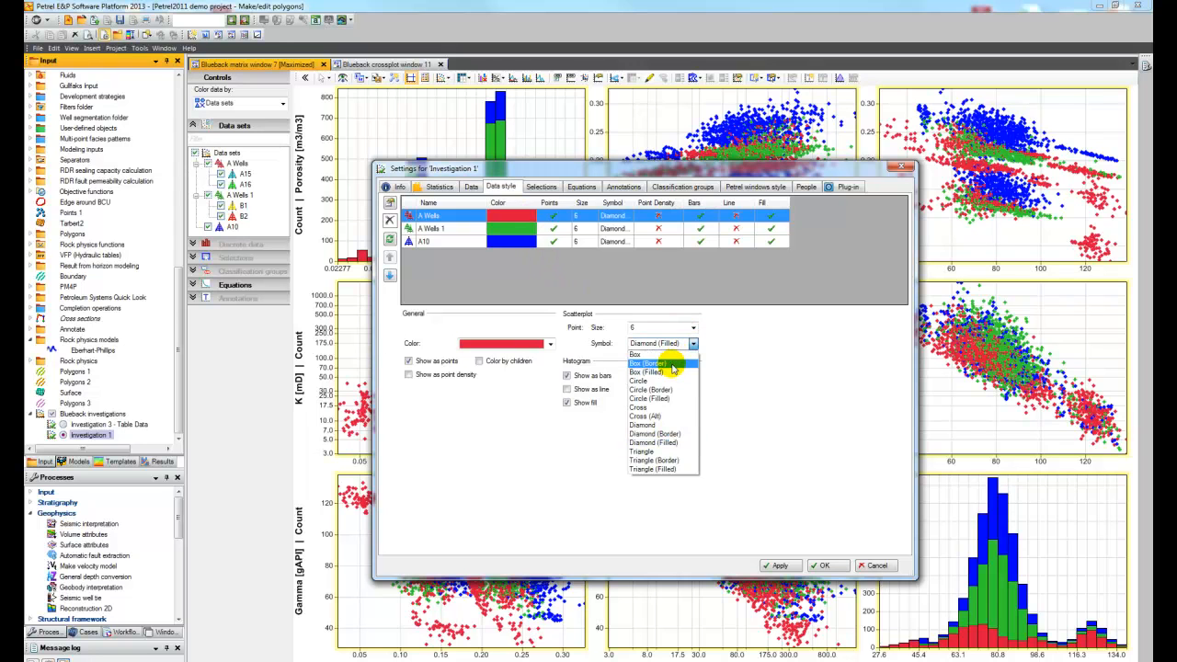
click(672, 366)
click(443, 227)
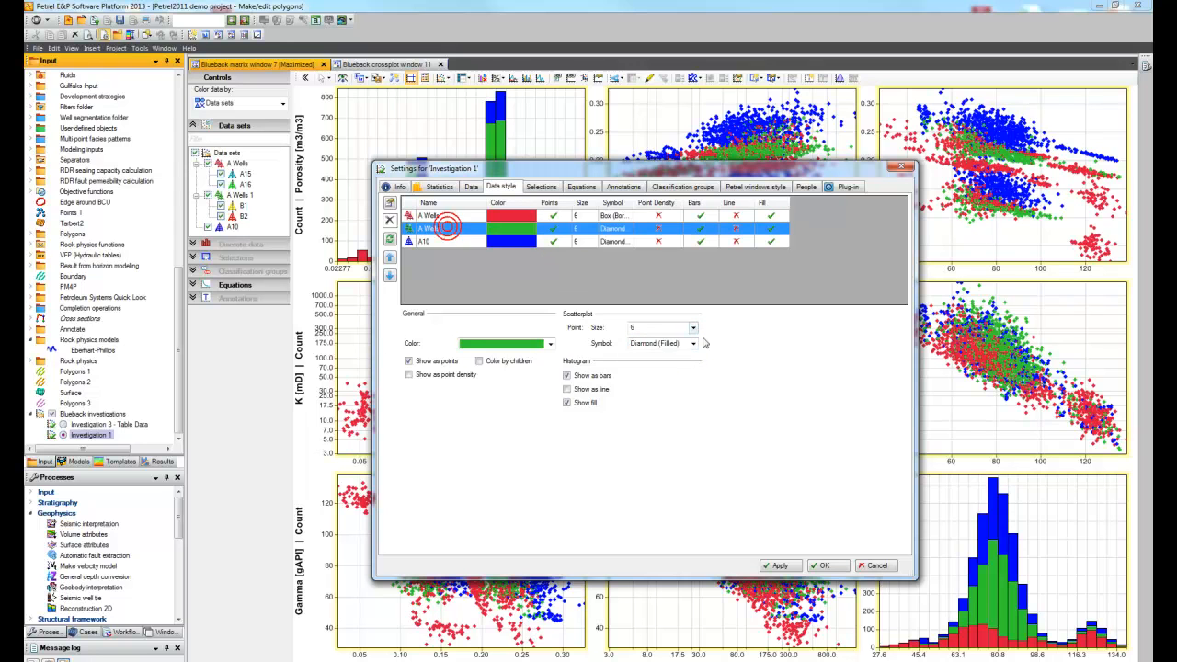
click(693, 344)
click(650, 389)
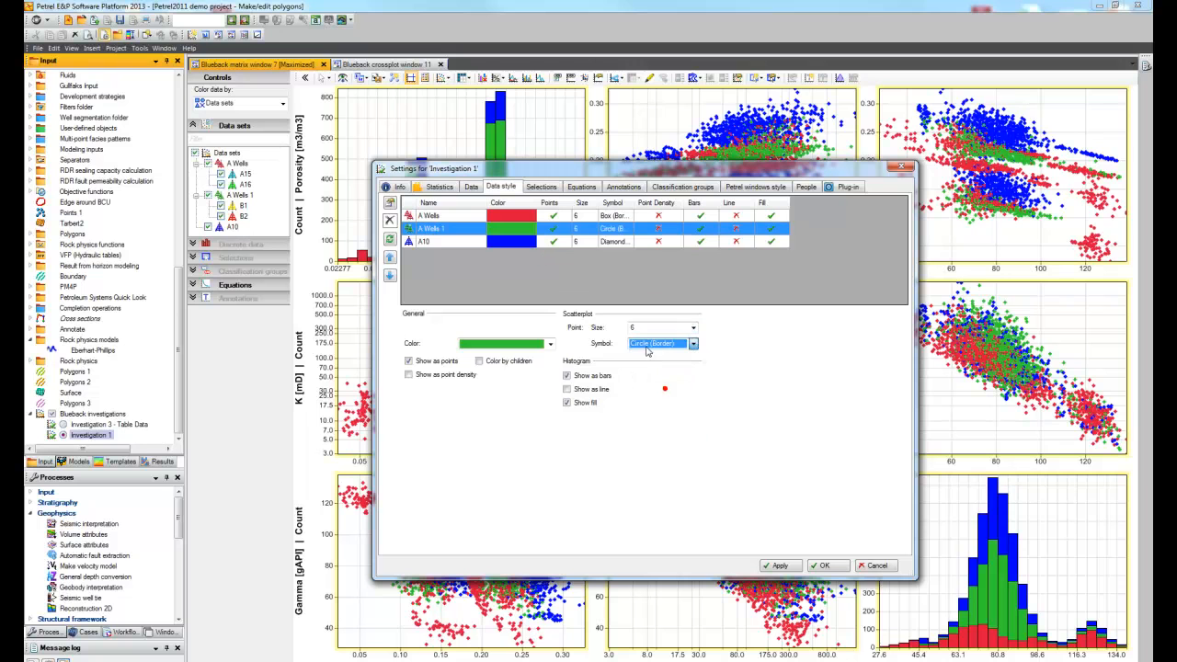
Step: Set the scatterplot point size of the A10 data set to 3 and apply the style changes
click(579, 242)
click(693, 328)
click(658, 352)
click(780, 565)
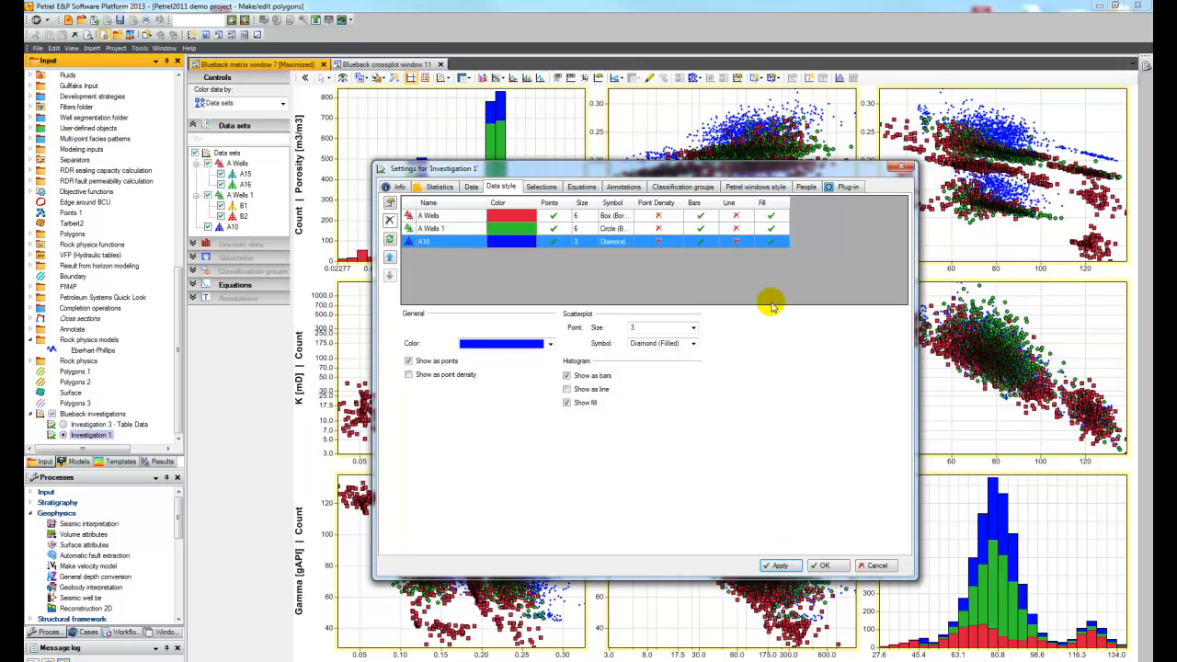
Step: Show the crossplot window and color its points by Data sets, keeping the investigation settings open
drag(793, 174, 726, 182)
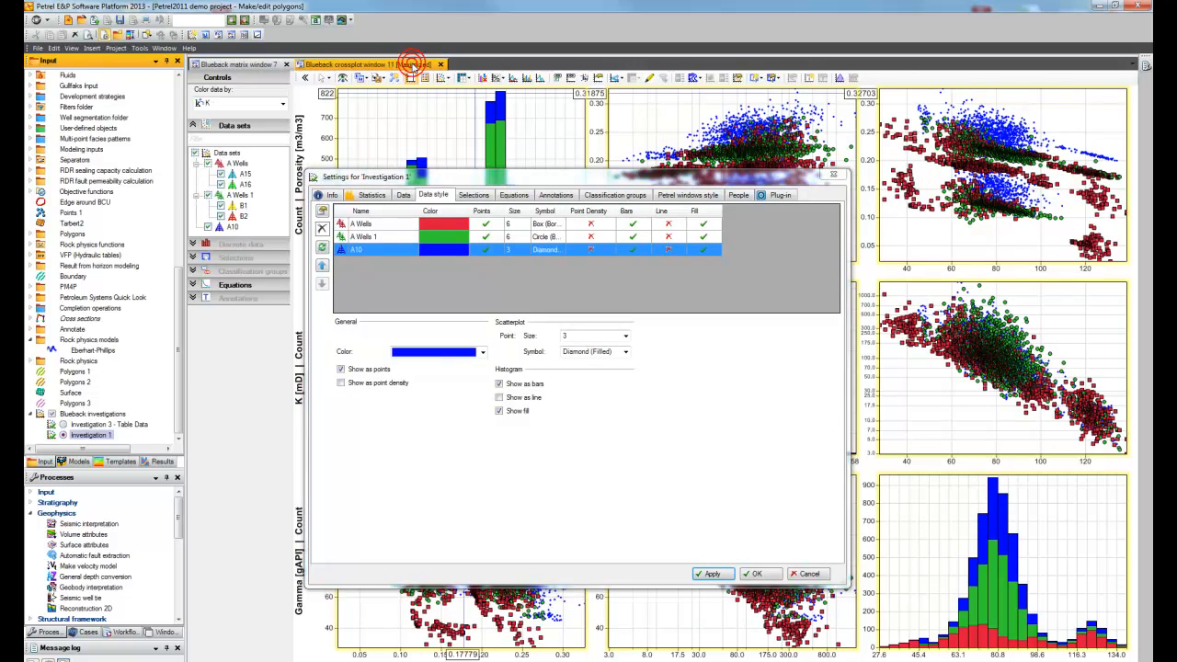
click(413, 65)
drag(694, 175, 692, 547)
click(241, 103)
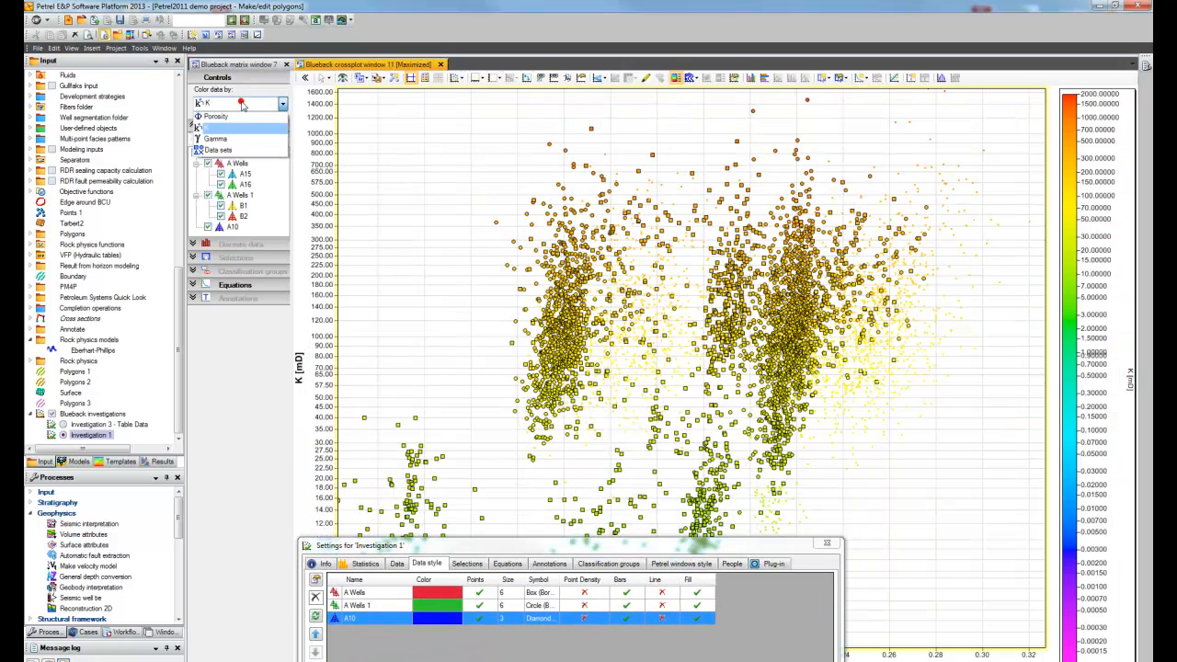
click(238, 152)
Step: Bring up the data settings of the K dimension in the Investigation 1 settings
drag(716, 547, 754, 178)
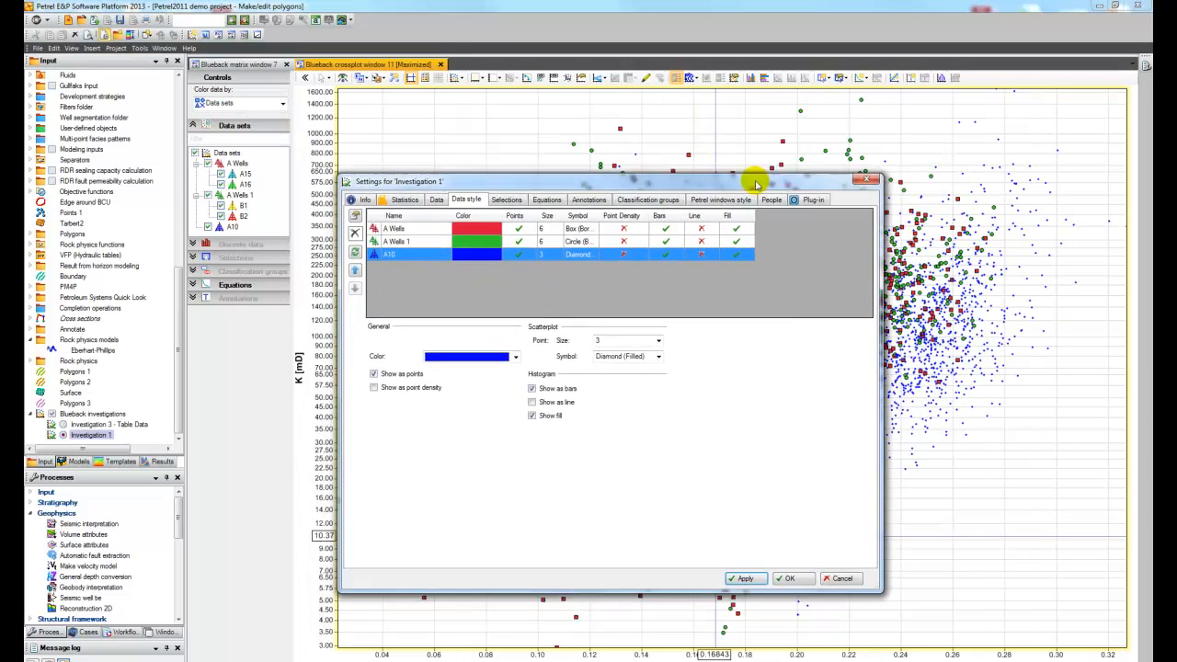
click(436, 197)
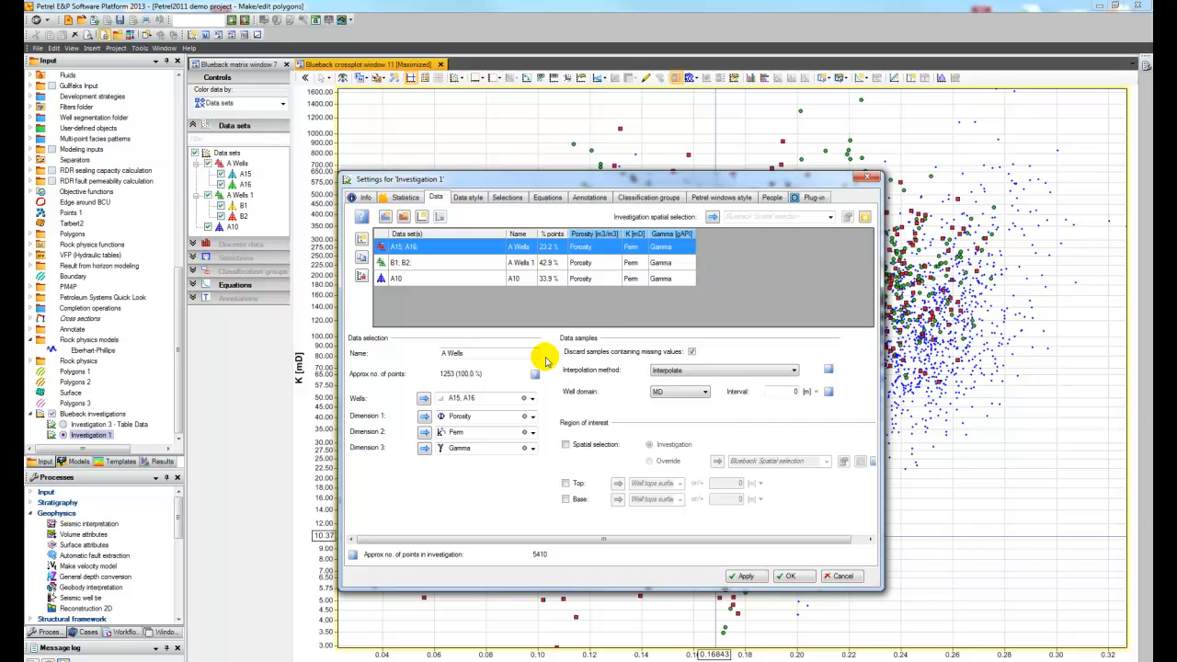
click(640, 236)
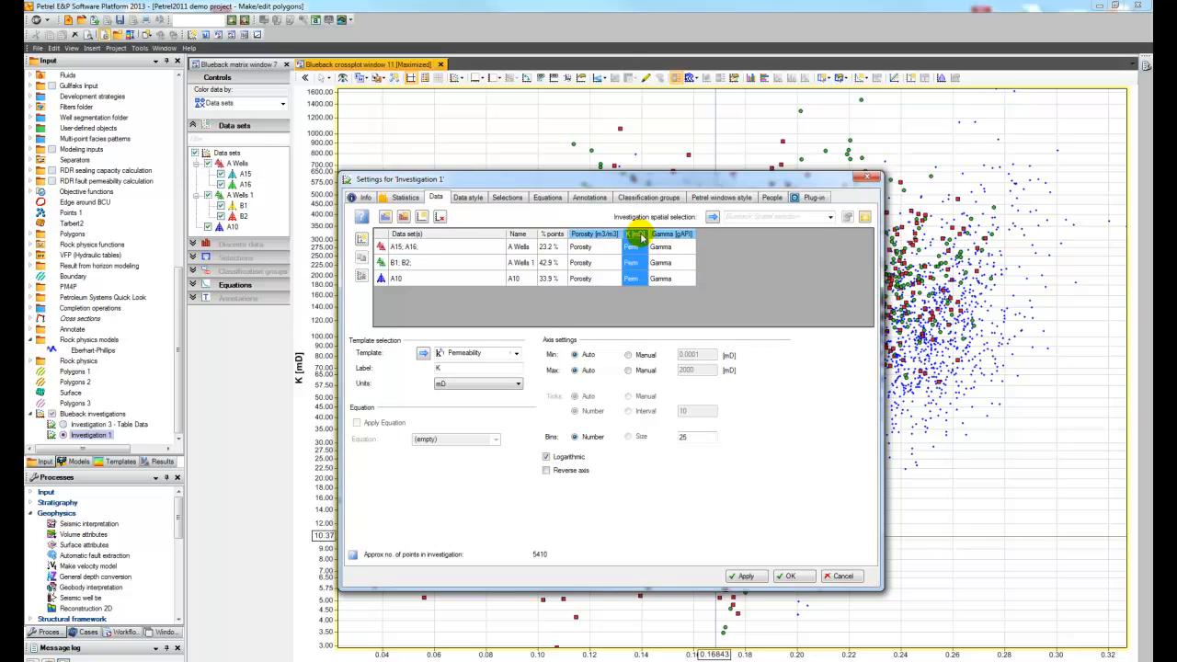